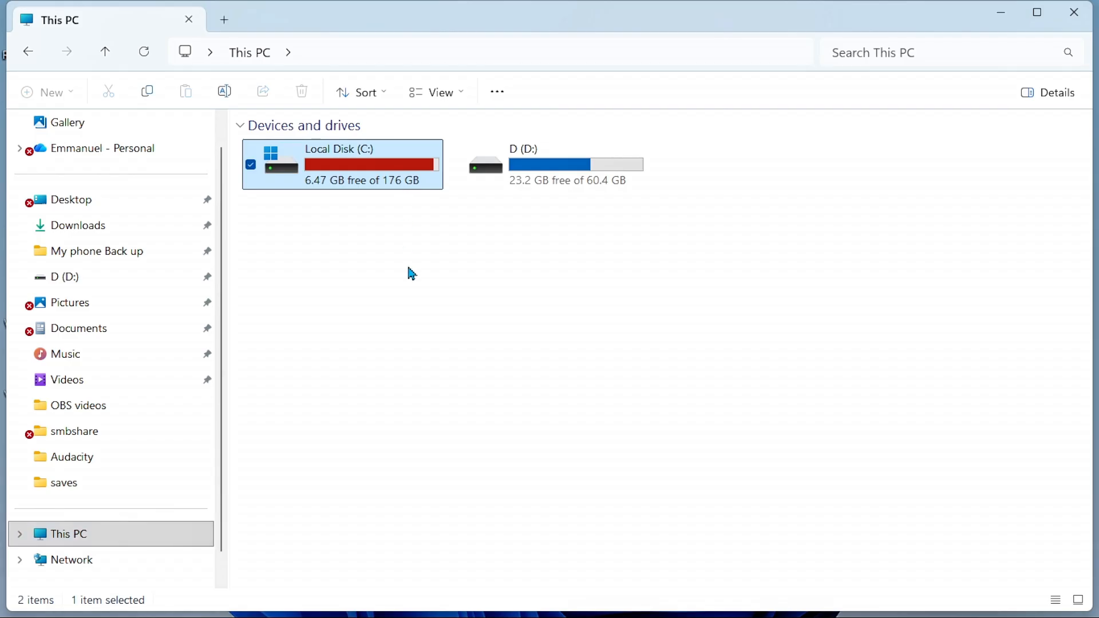
Examine the free space on Local Disk (C:) in This PC and close the window
click(412, 273)
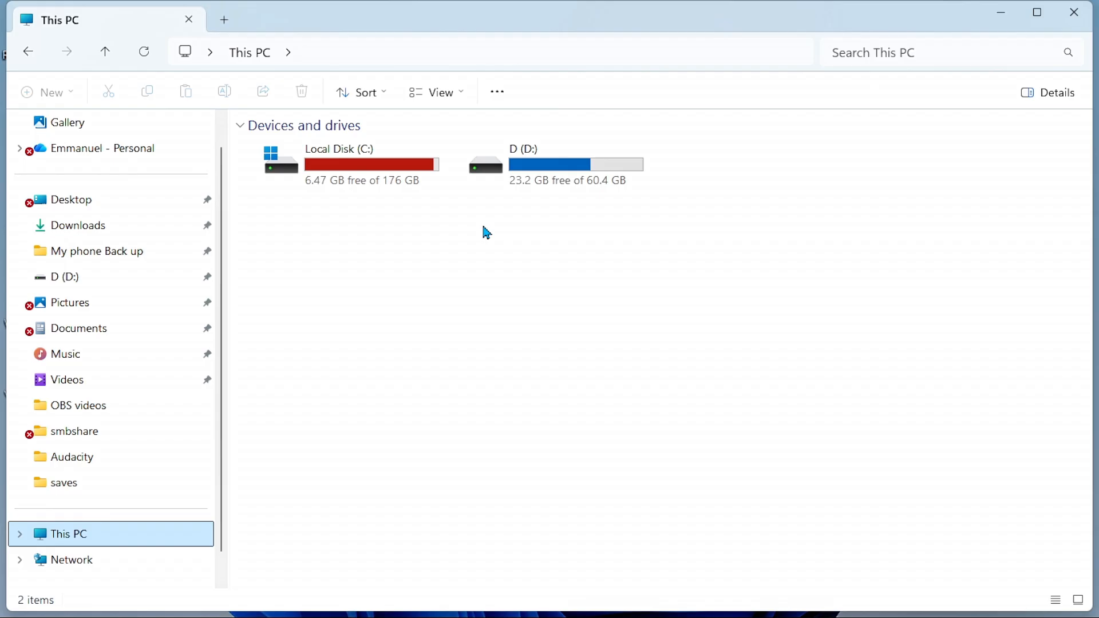
click(400, 185)
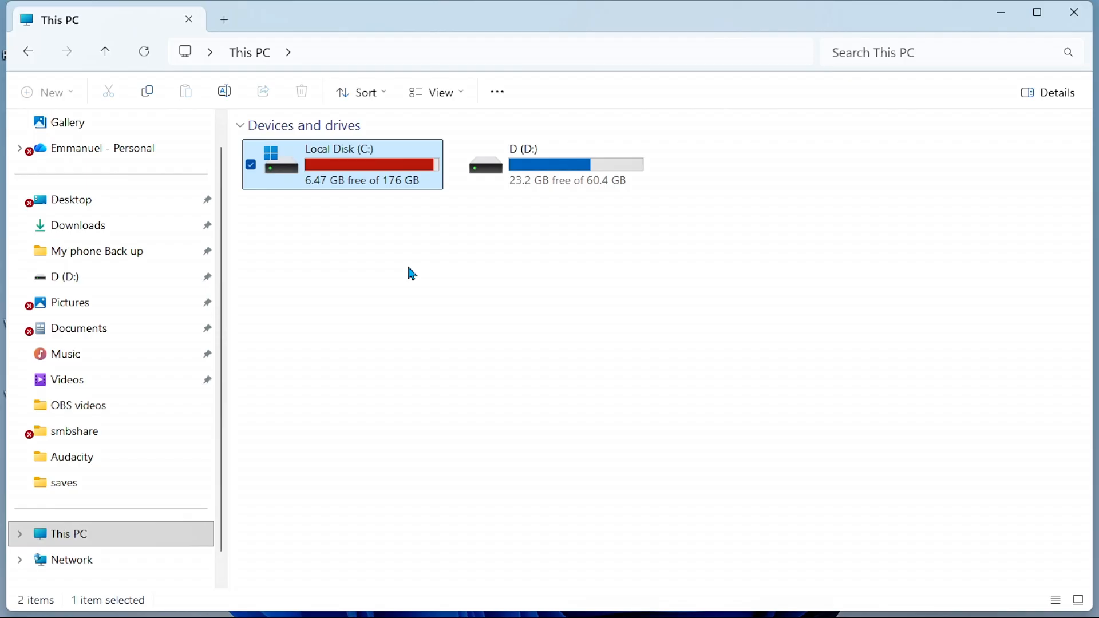
click(1074, 12)
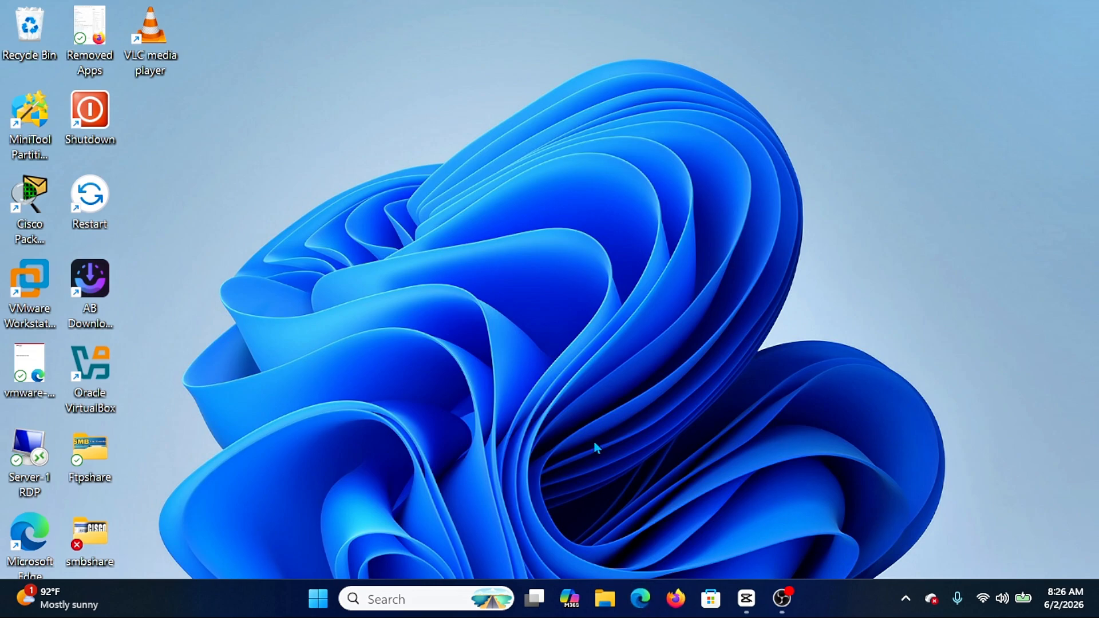
Go to minitool.com in the Edge browser and open the site's Download Center
text(mi)
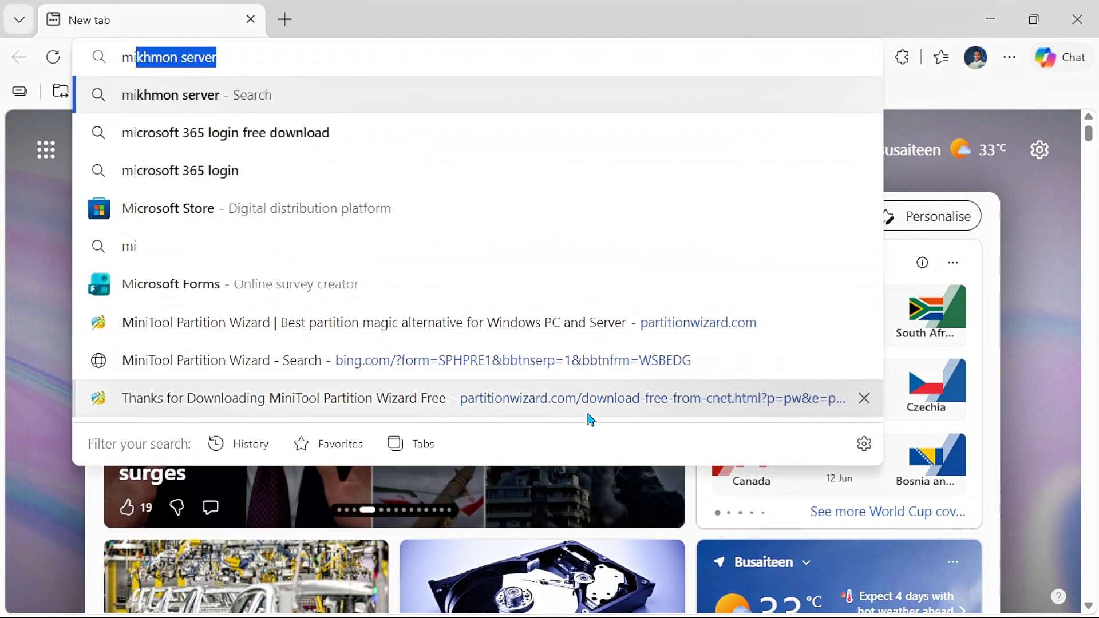
text(nitool.com)
key(Return)
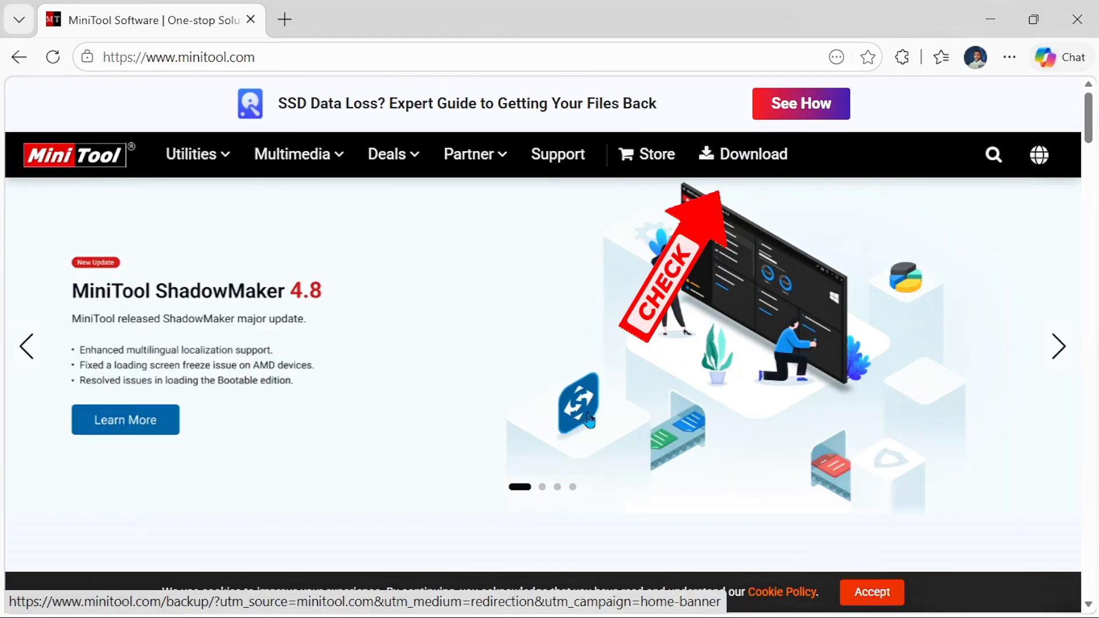
click(750, 154)
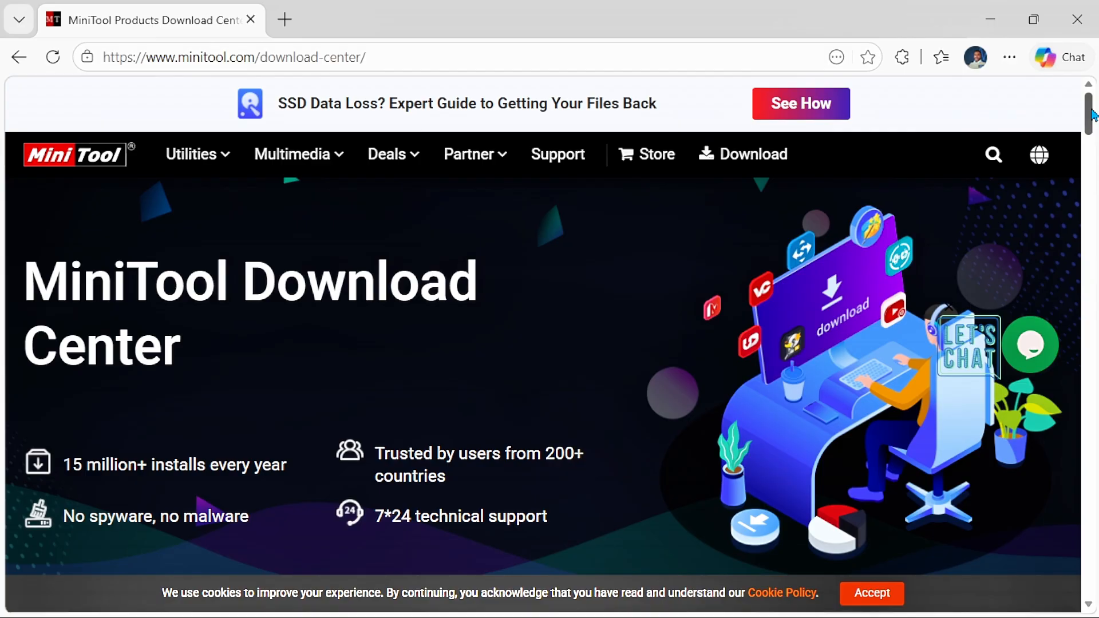
Dismiss the sale pop-up, download Partition Wizard Free from the Partition Manager section, and close the browser
drag(1093, 114, 1096, 201)
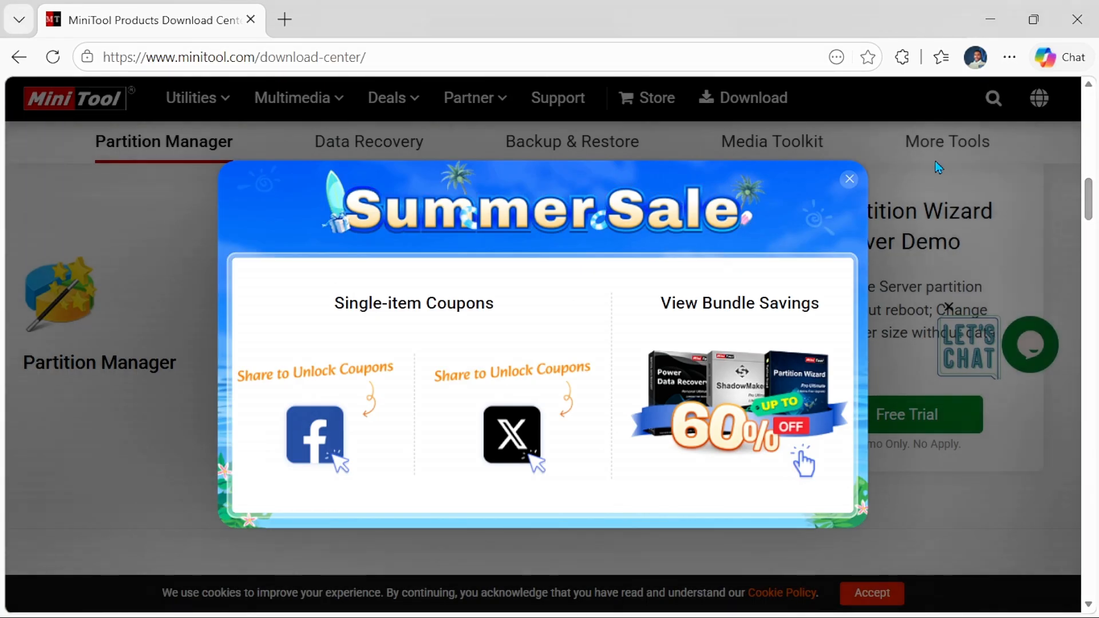
click(850, 180)
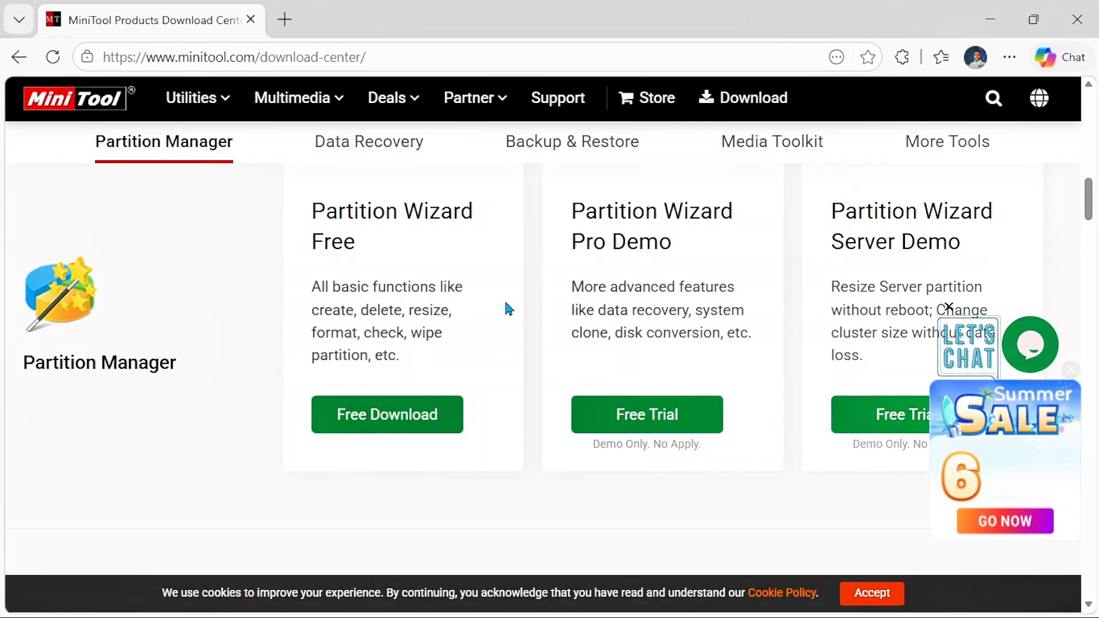
click(387, 416)
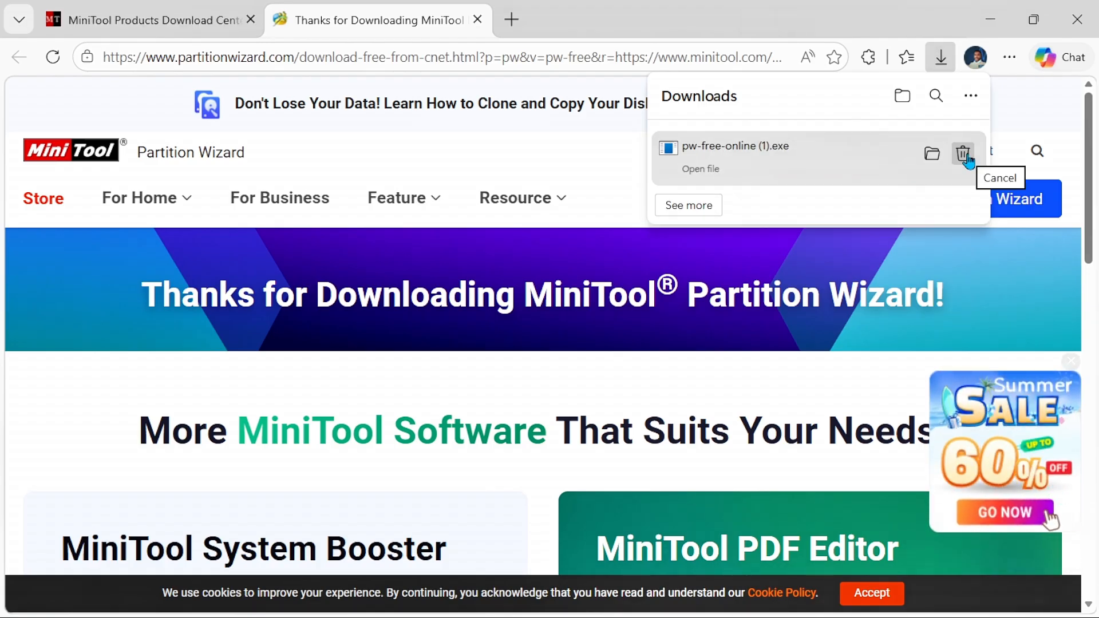
click(839, 174)
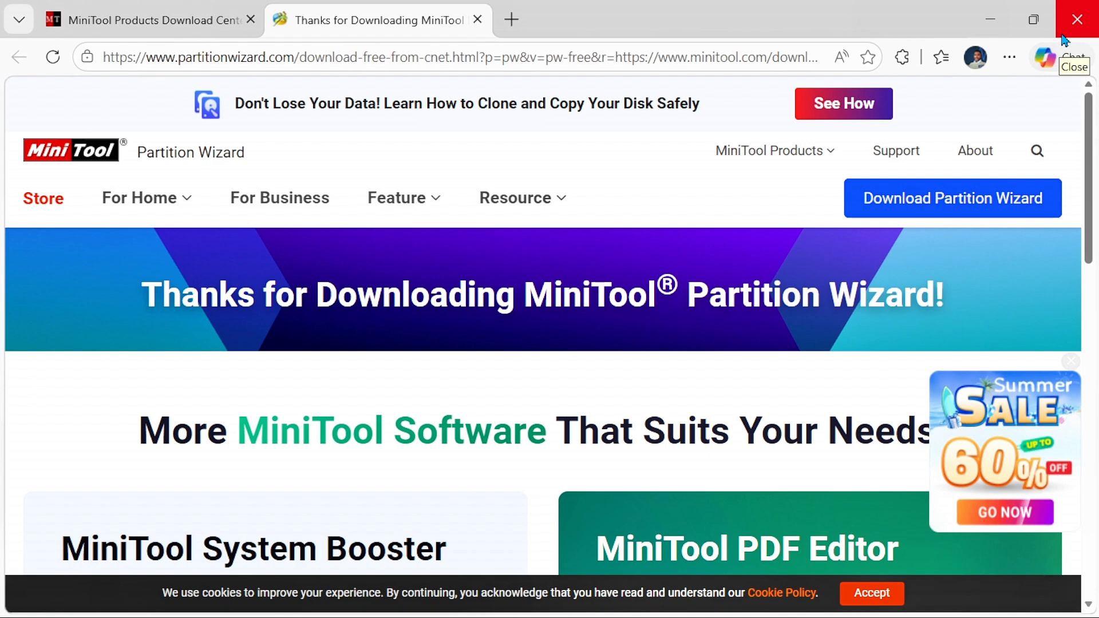
click(1065, 35)
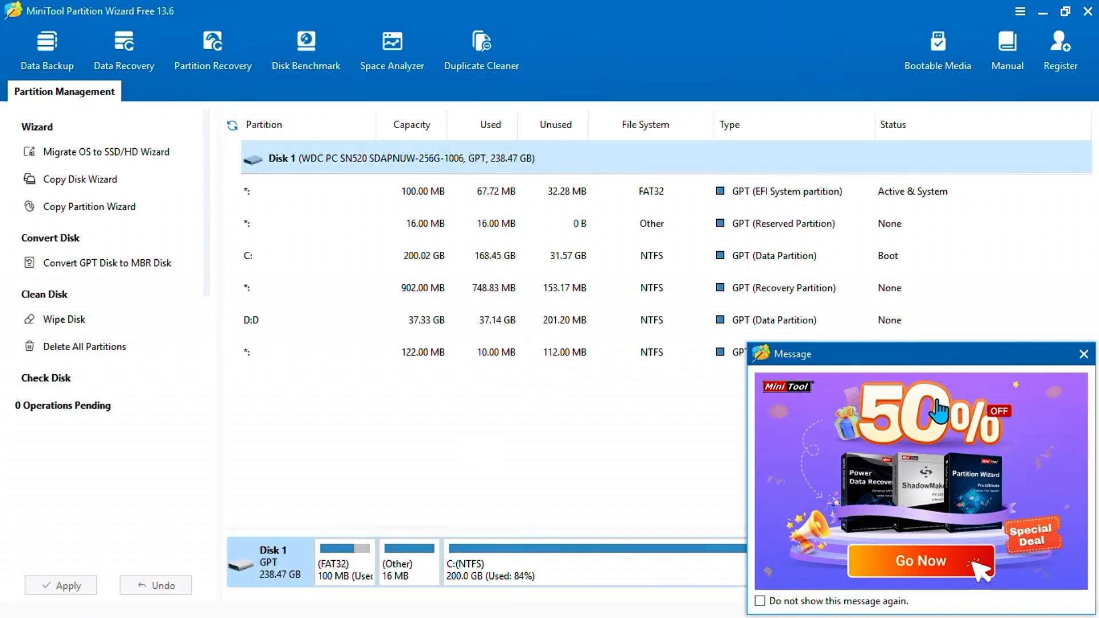
In MiniTool Partition Wizard, dismiss the promotional message and shrink partition C to 195.02 GB, leaving 5.00 GB unallocated after it
click(1083, 354)
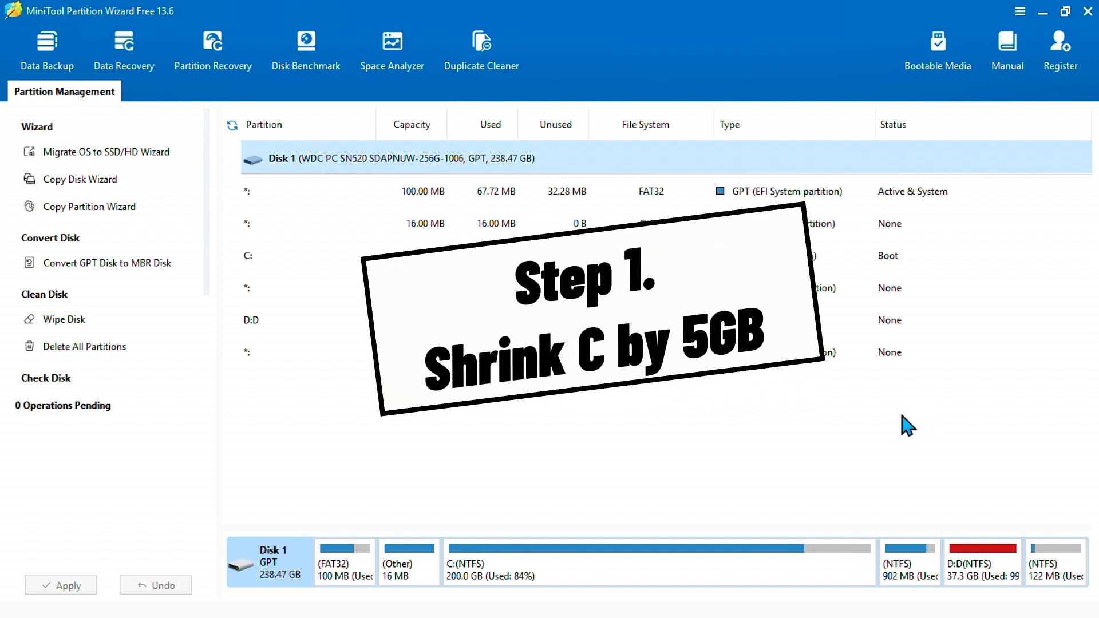
click(664, 532)
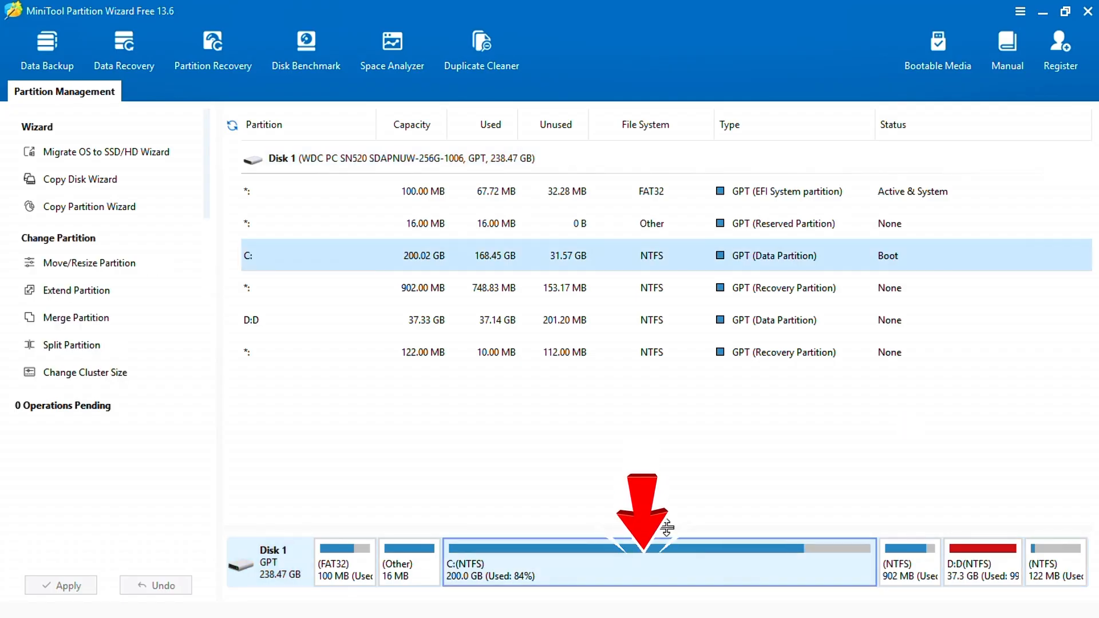
click(71, 264)
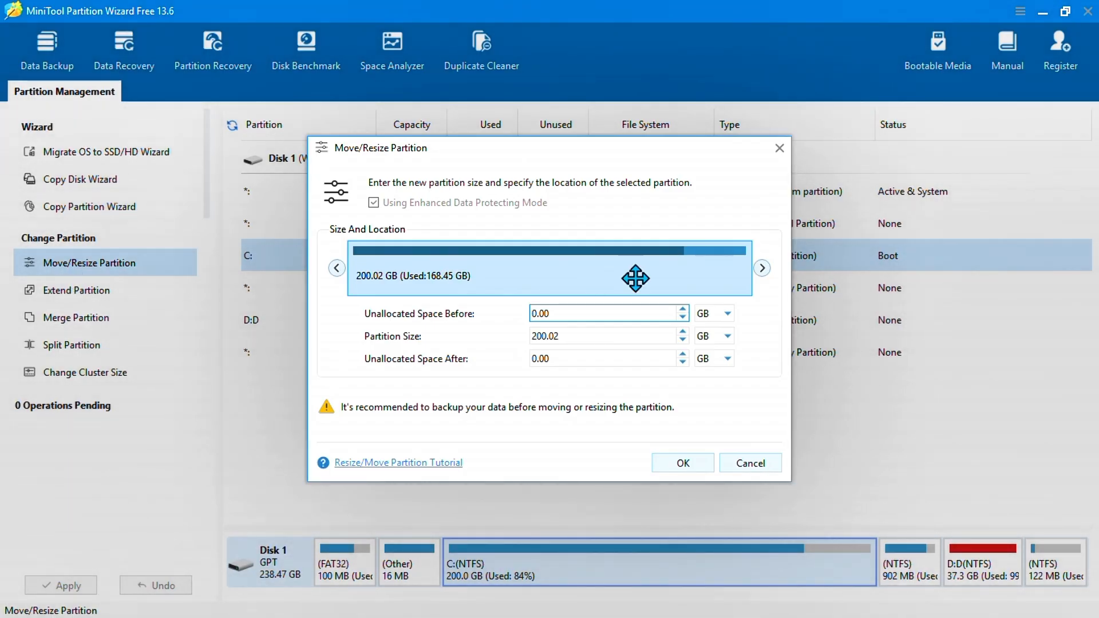
drag(763, 269, 753, 272)
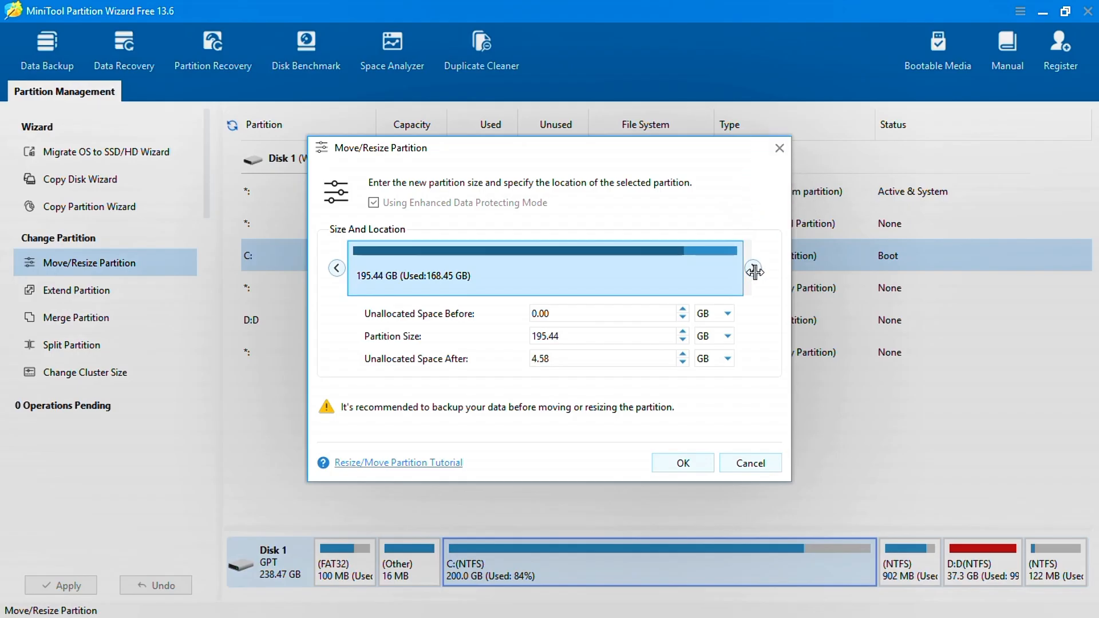
click(564, 360)
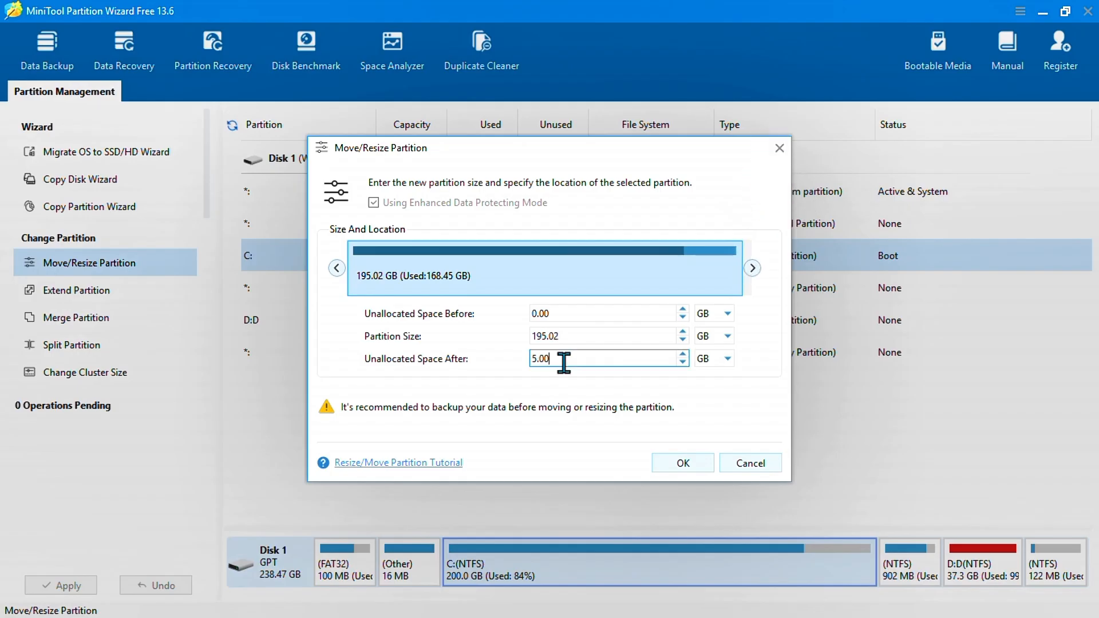
drag(559, 361, 522, 373)
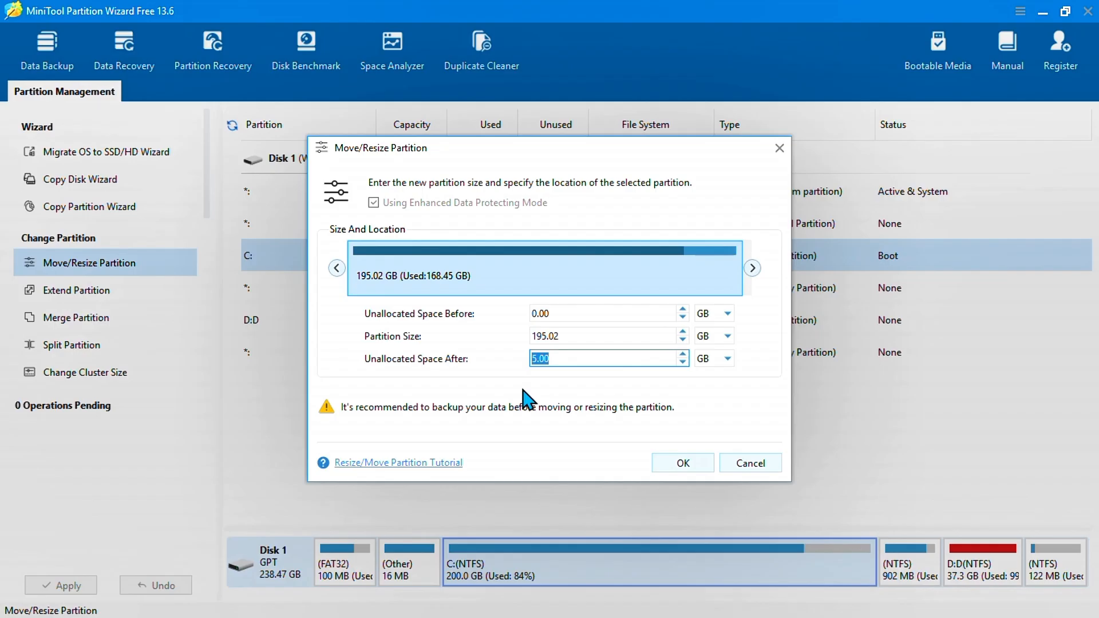
click(682, 463)
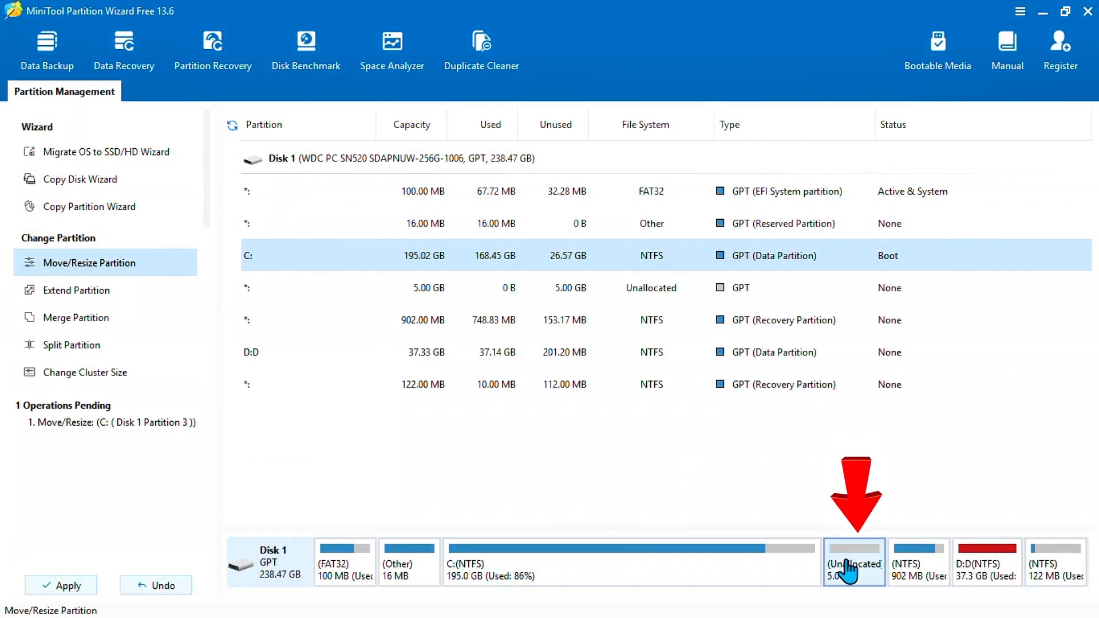
Move the 902 MB recovery partition to the start of its available space, leaving 5.00 GB unallocated after it
click(849, 570)
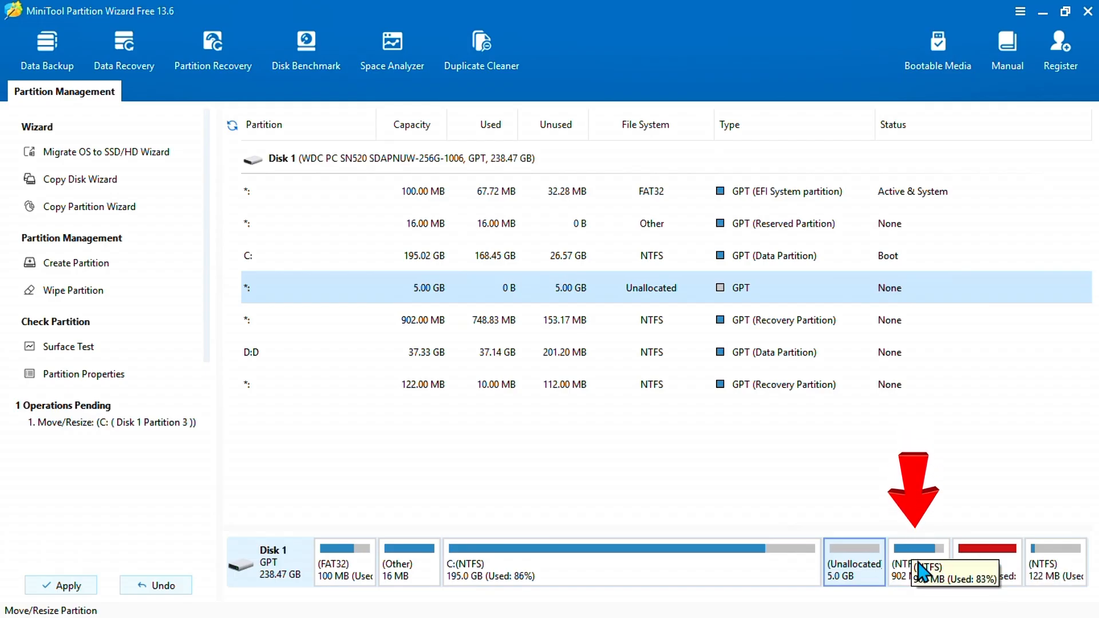
click(919, 569)
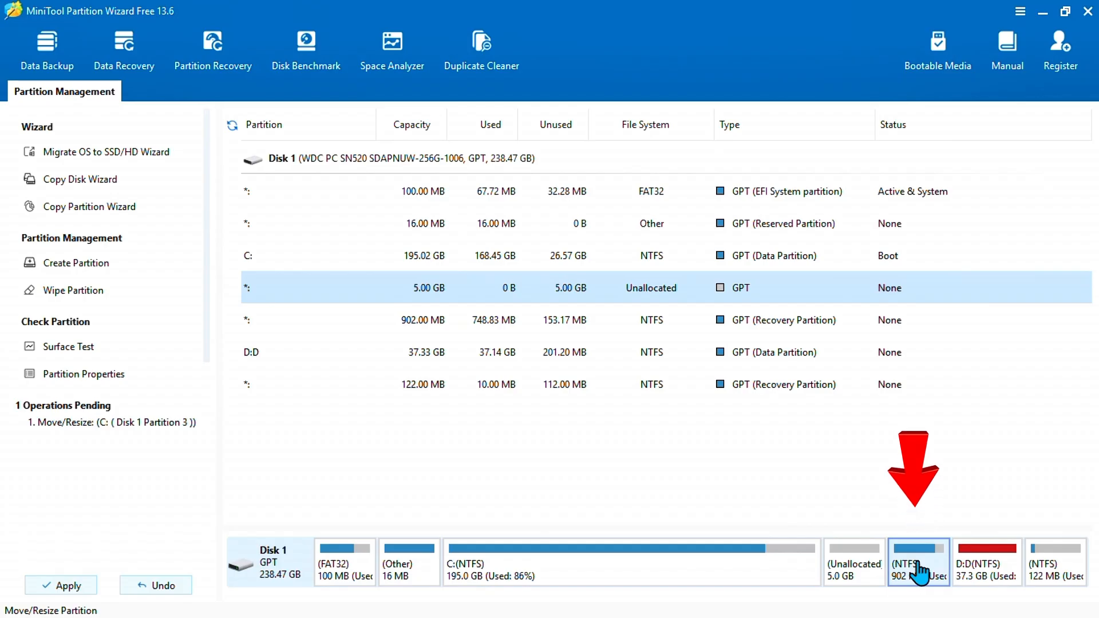
click(918, 569)
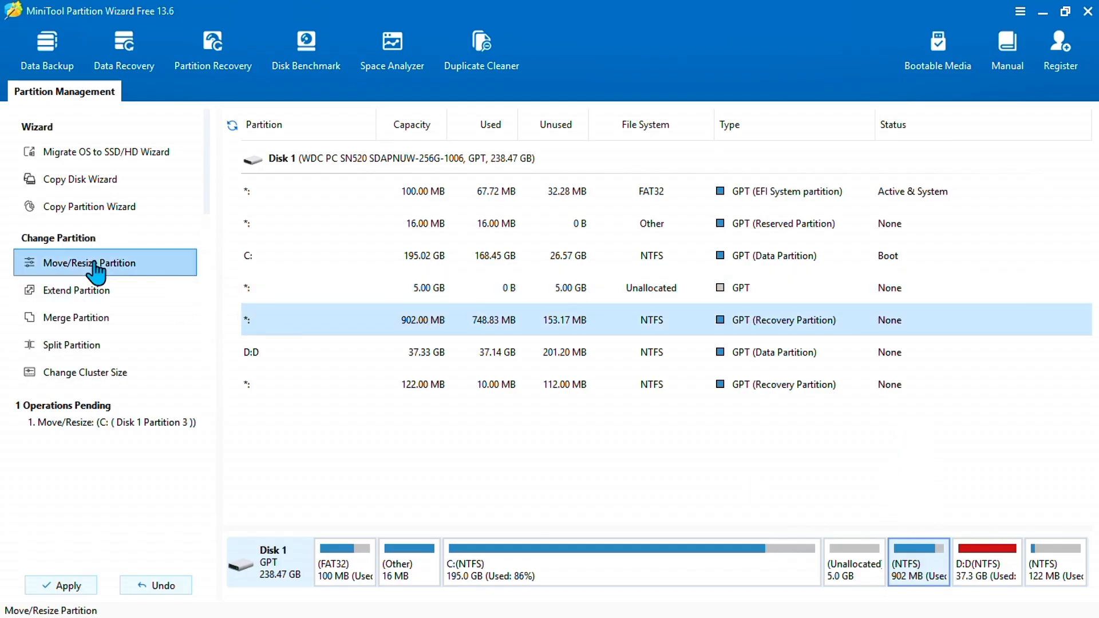
click(98, 264)
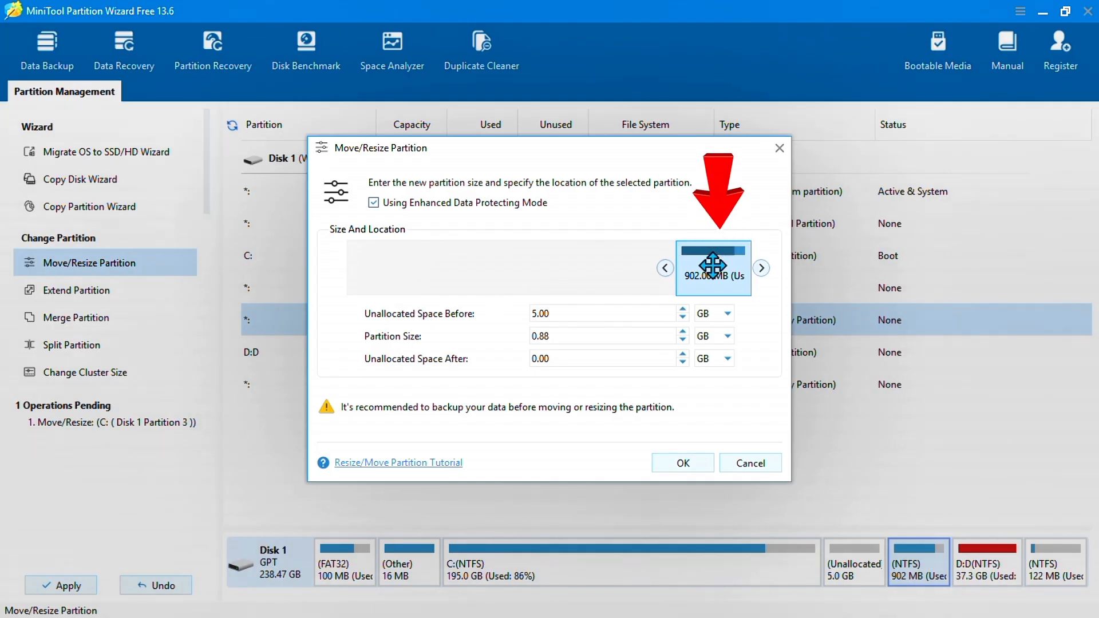
drag(713, 264, 378, 253)
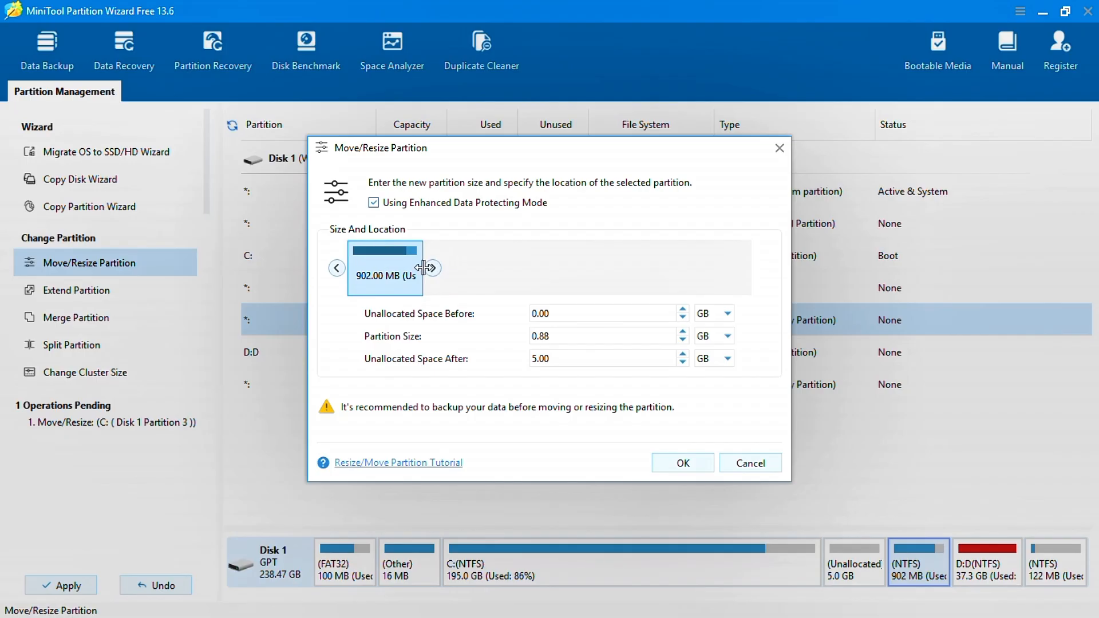
click(689, 461)
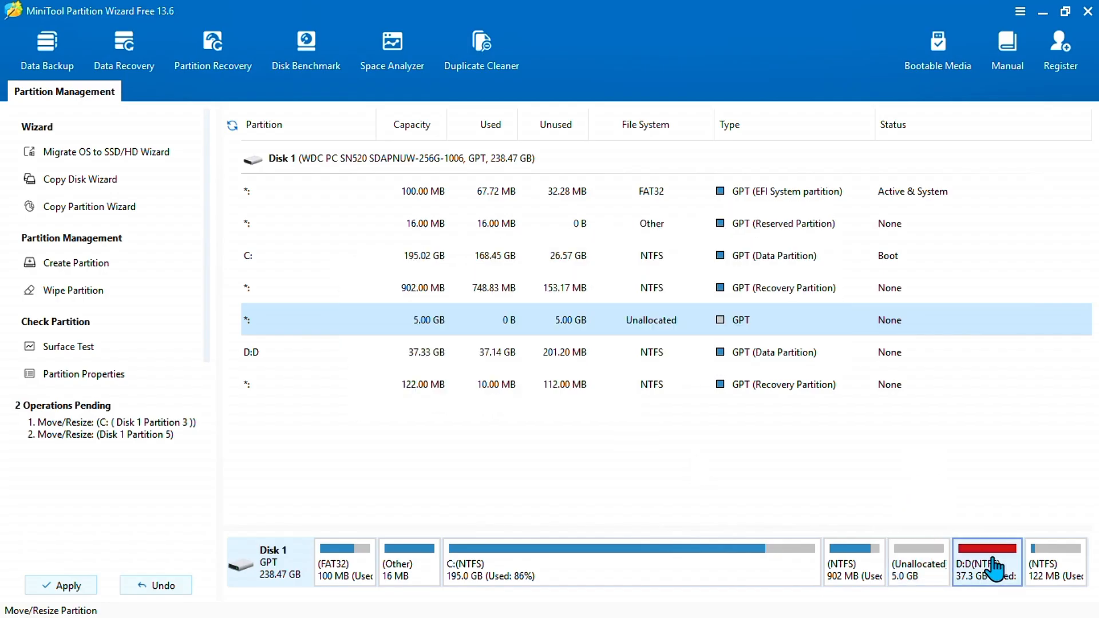
Extend partition D to 42.34 GB over the unallocated space before it, and apply all pending changes
click(993, 566)
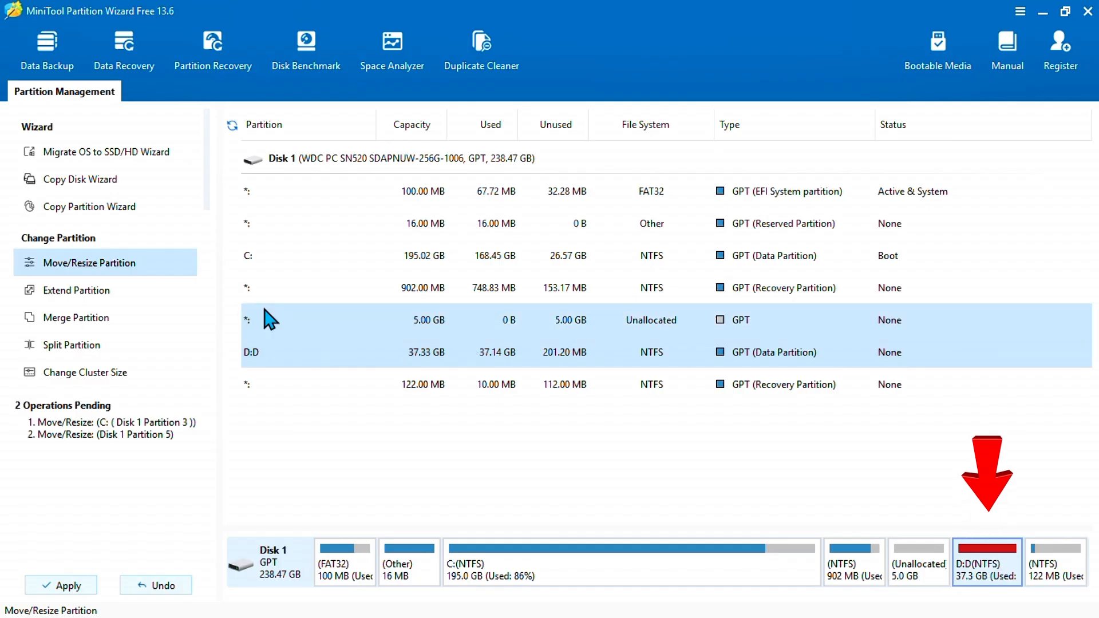
click(116, 265)
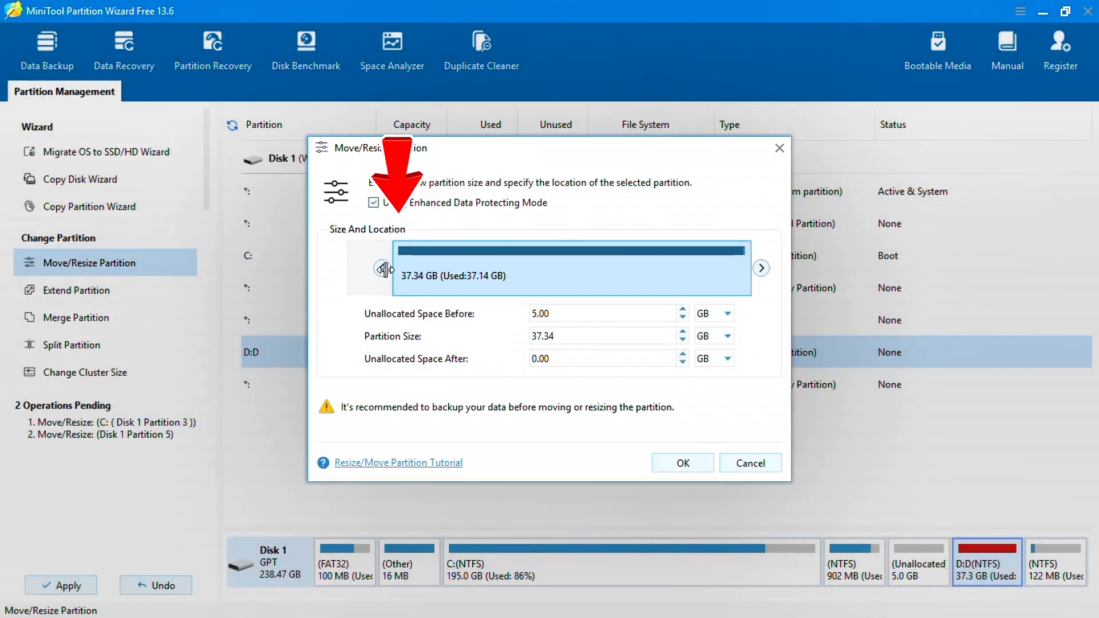
drag(370, 268, 301, 263)
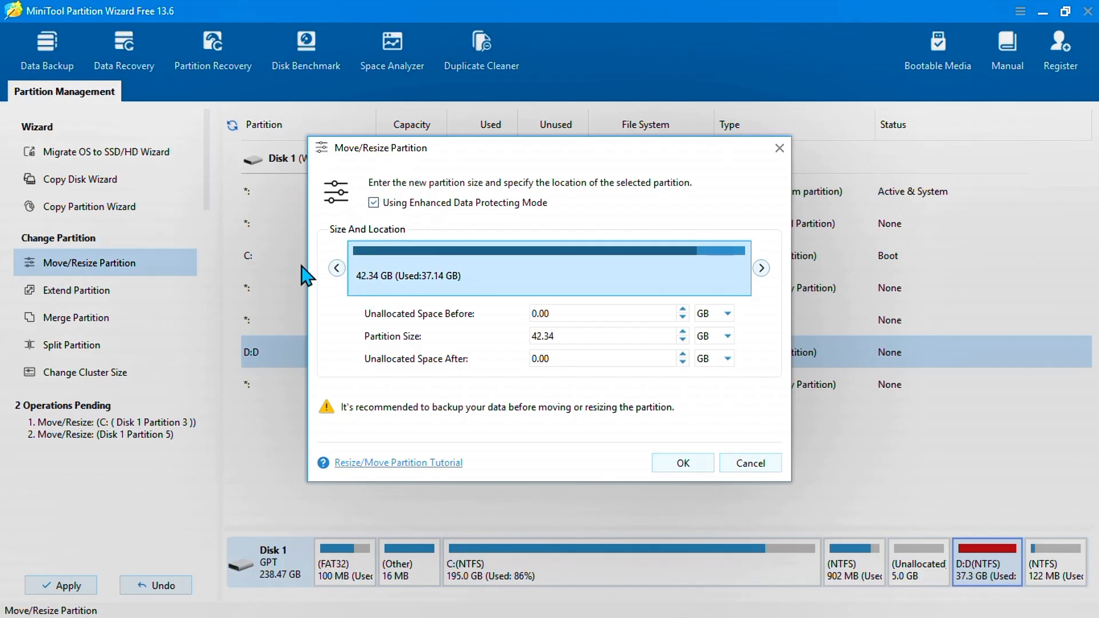
click(686, 466)
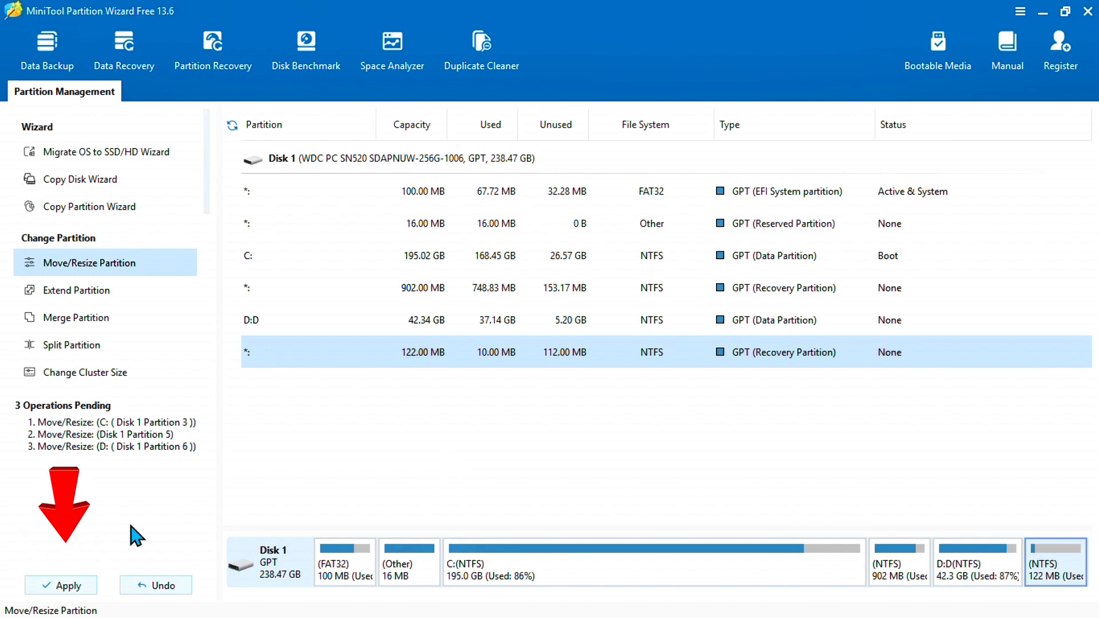
click(65, 586)
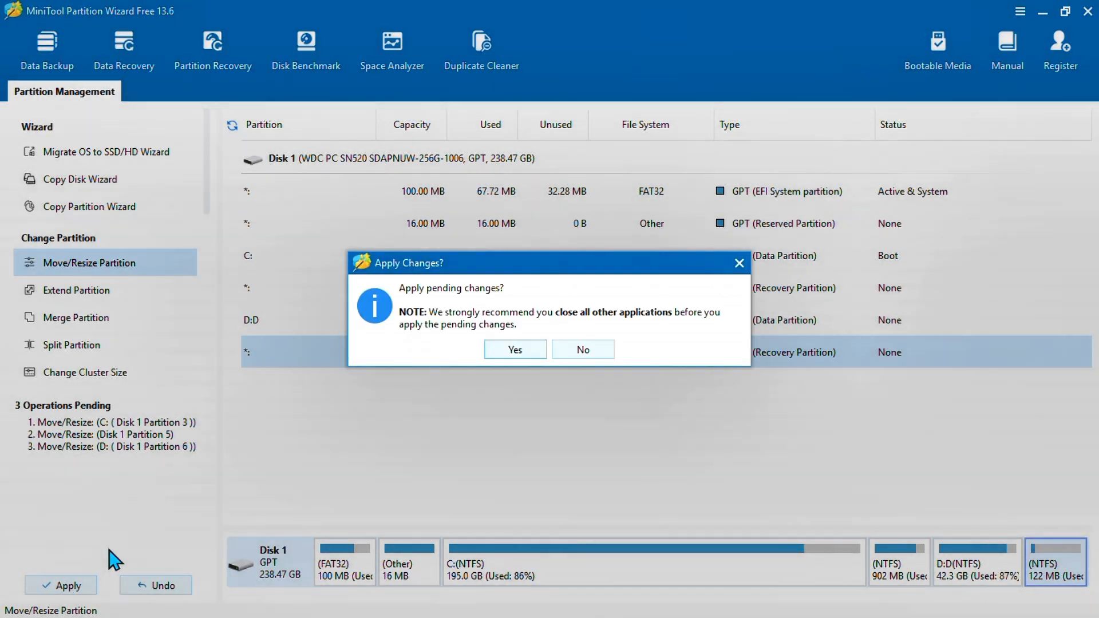
click(513, 352)
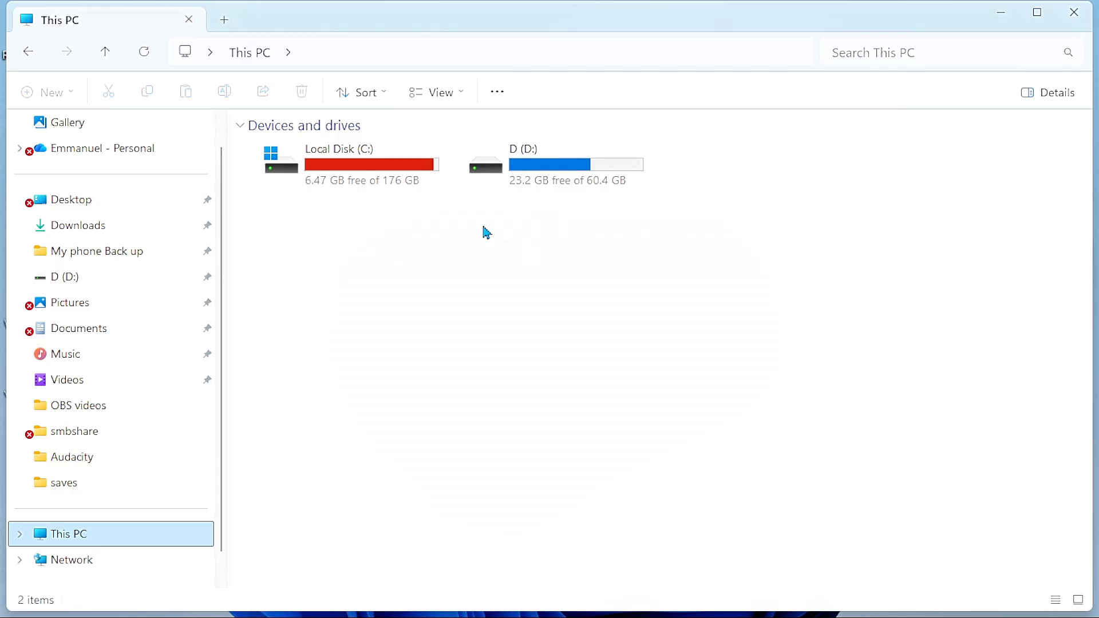
Open This PC in File Explorer, check the free space on Local Disk (C:), and close the window
click(400, 183)
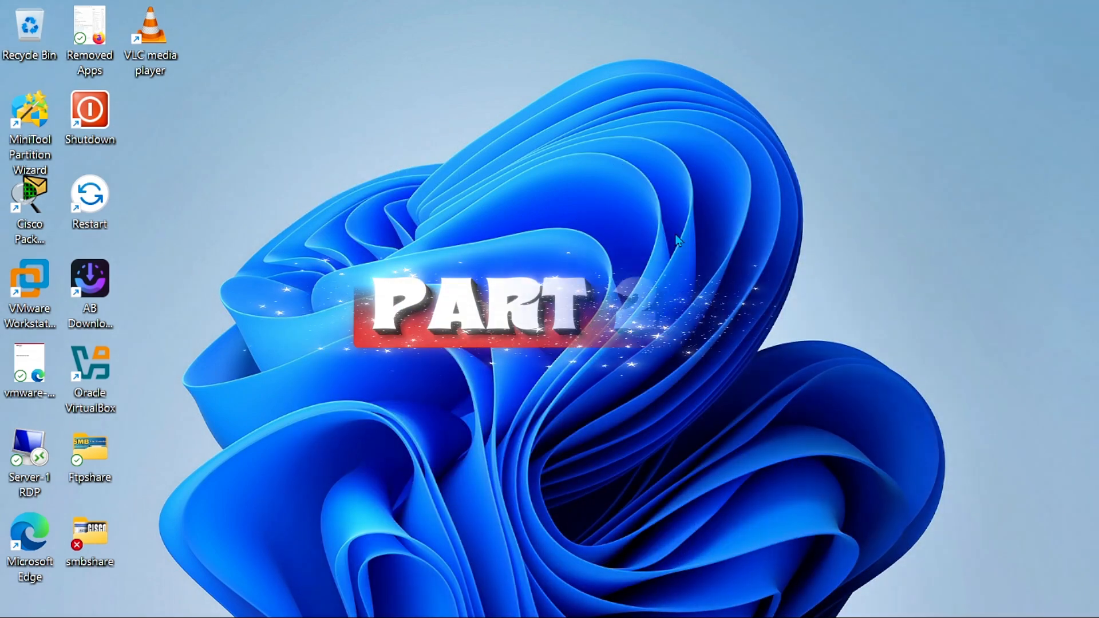
click(622, 599)
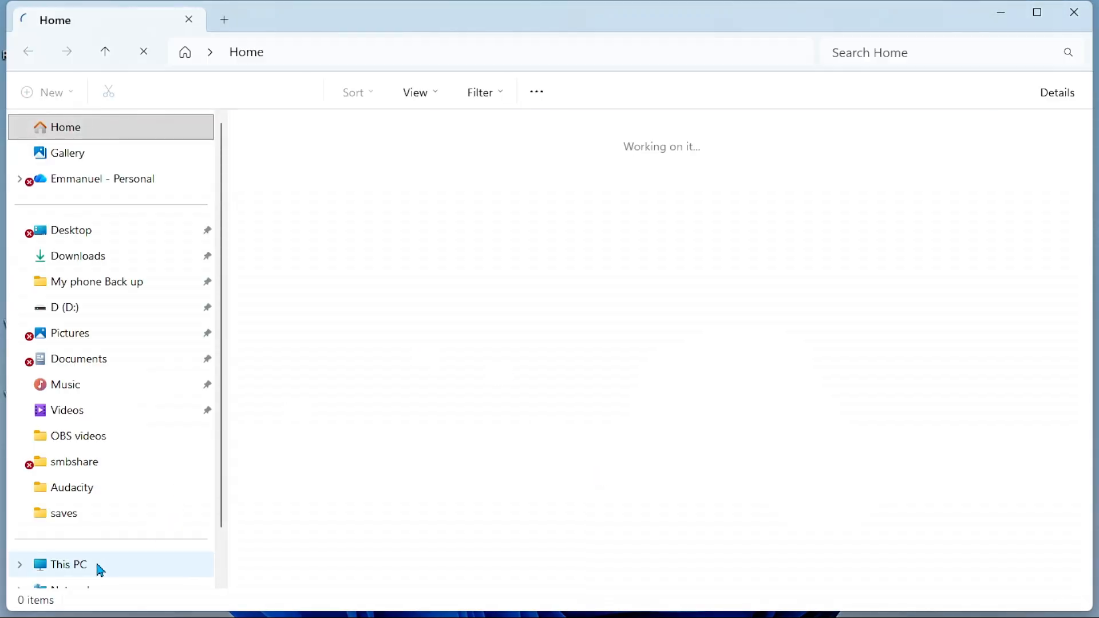
click(95, 563)
click(401, 184)
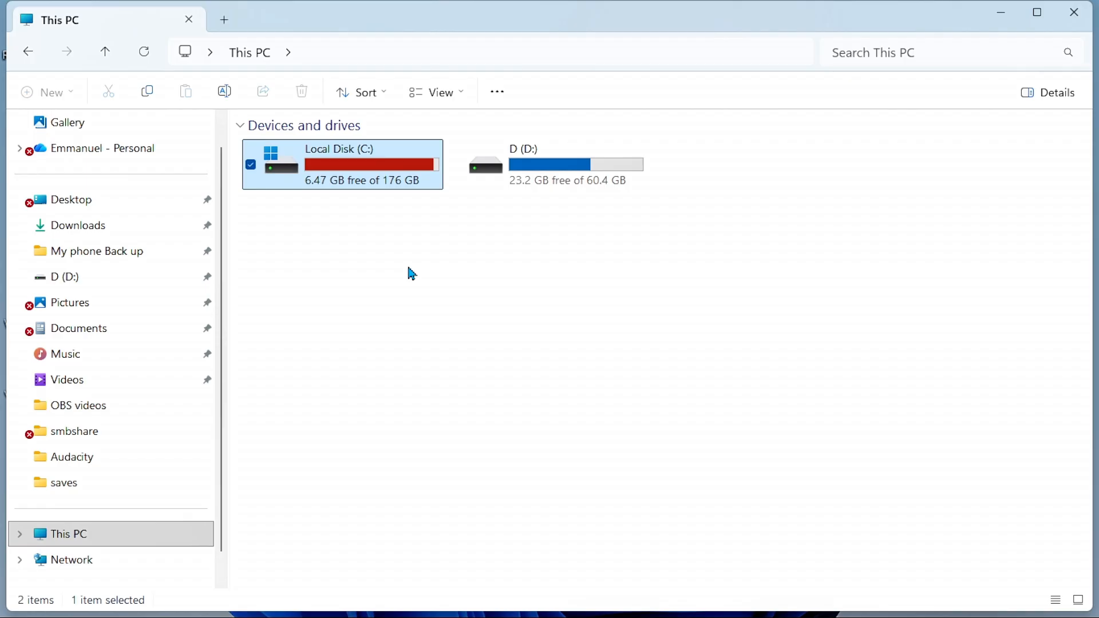
click(1083, 13)
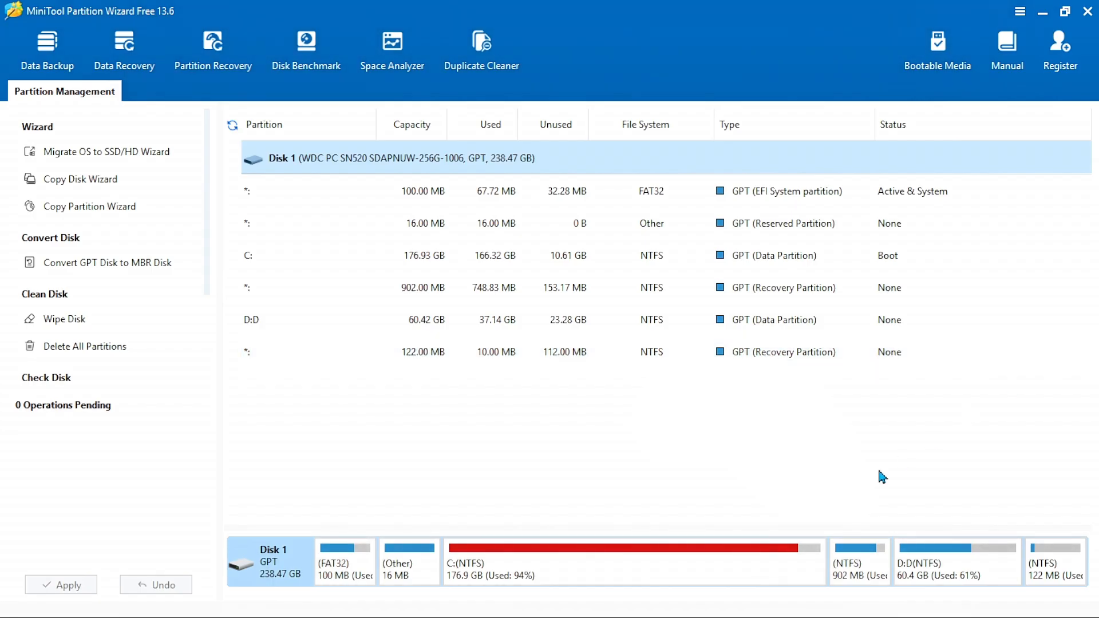
Shrink partition D to 39.65 GB, leaving 20.77 GB of unallocated space after it
click(774, 559)
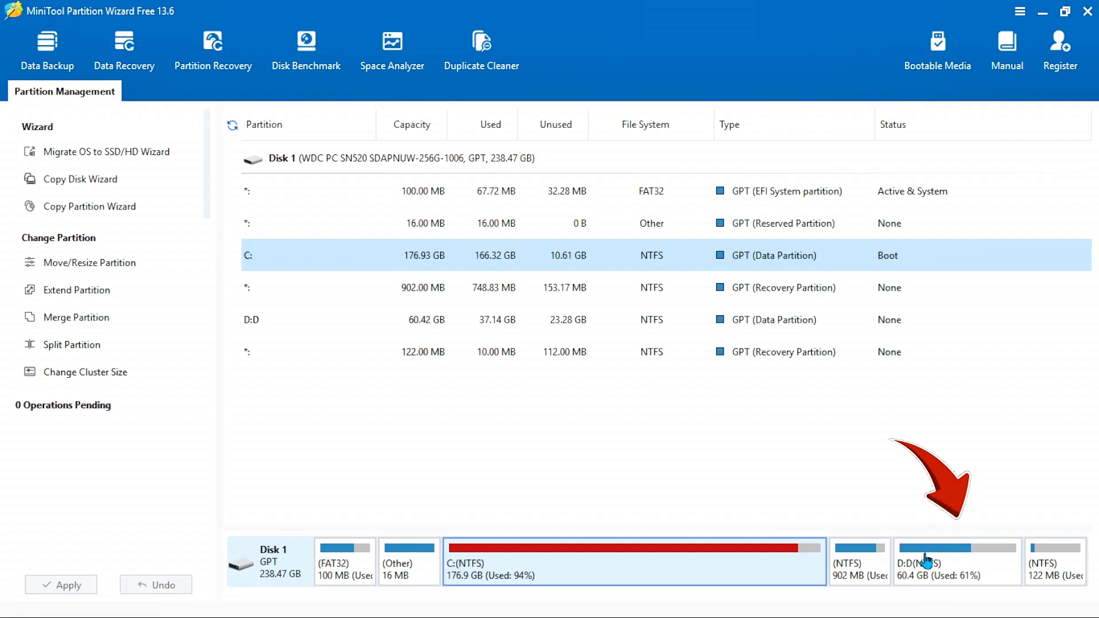
click(926, 559)
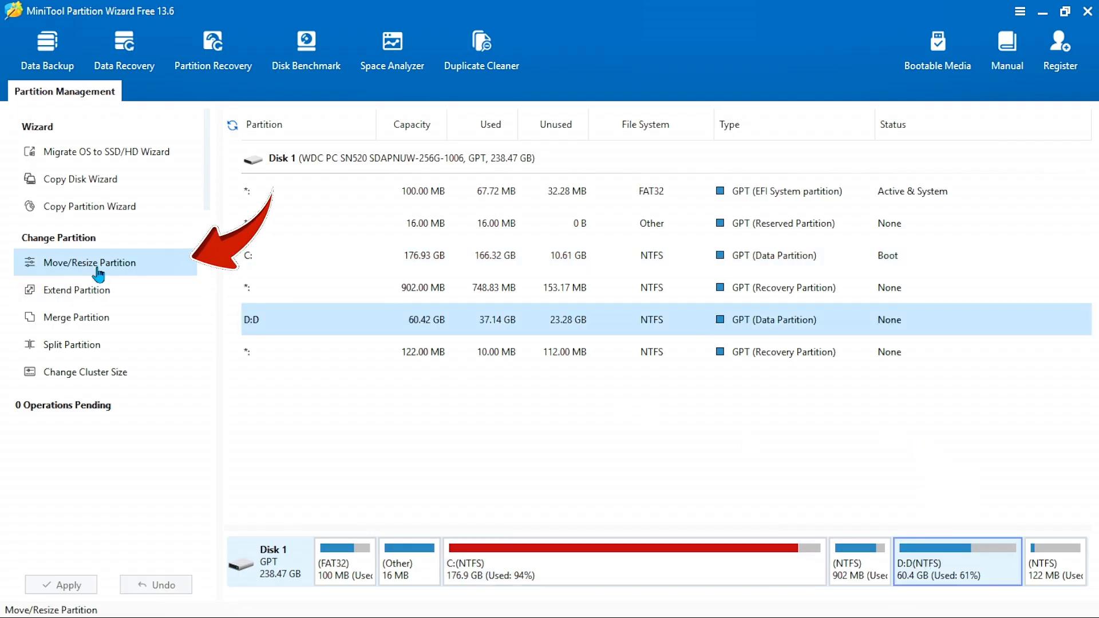
click(97, 266)
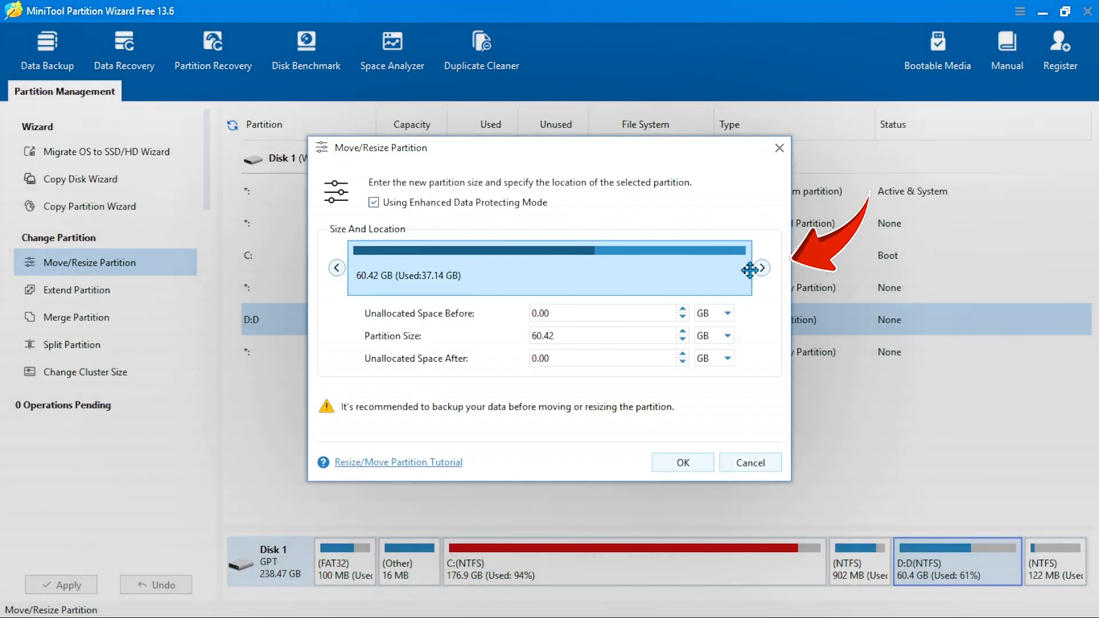
drag(750, 269, 622, 312)
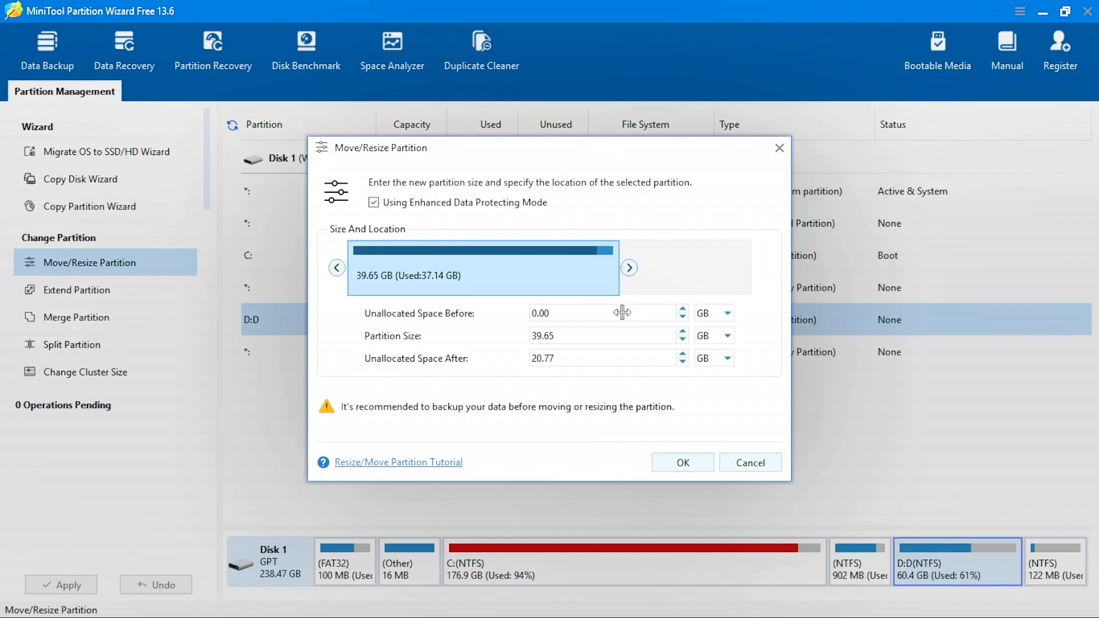
click(680, 464)
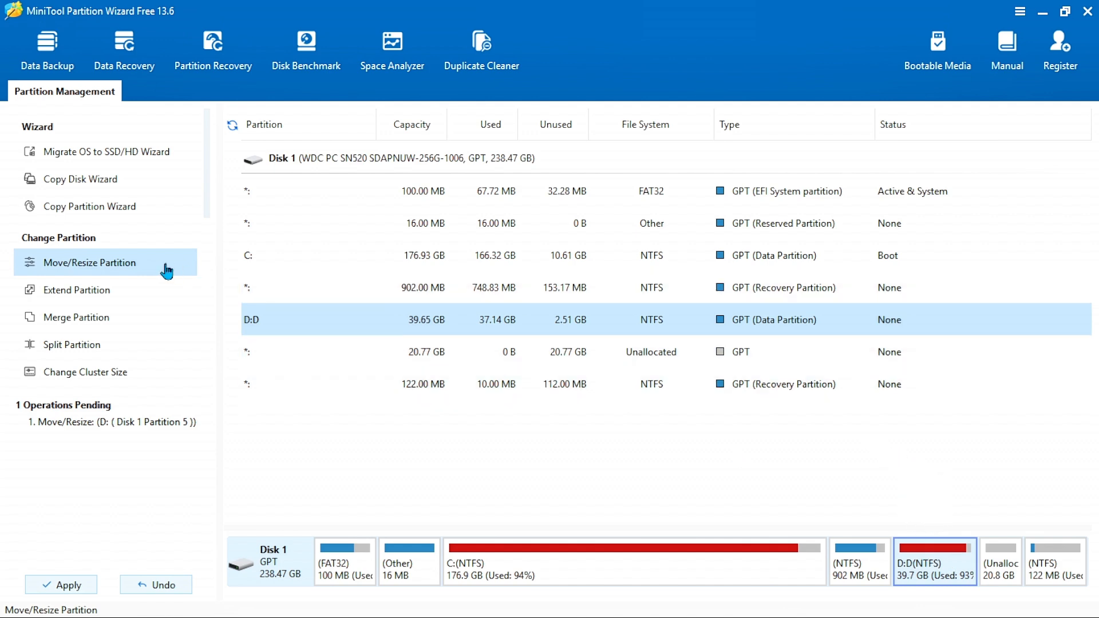
Move partition D to the end of its available space, leaving 20.77 GB unallocated before it
click(149, 270)
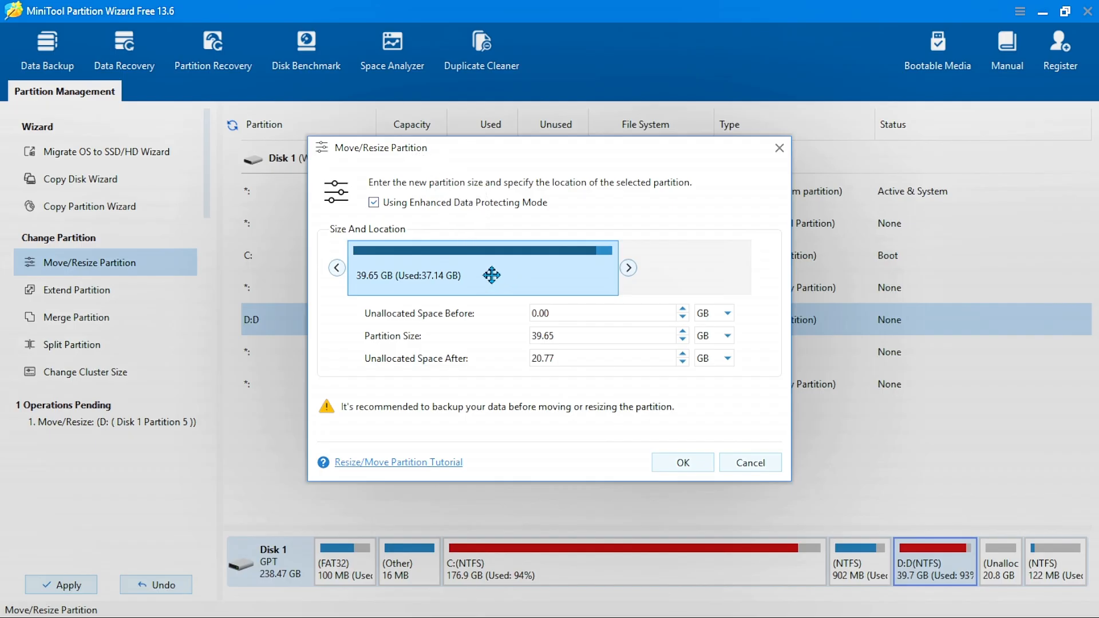
drag(491, 275, 633, 277)
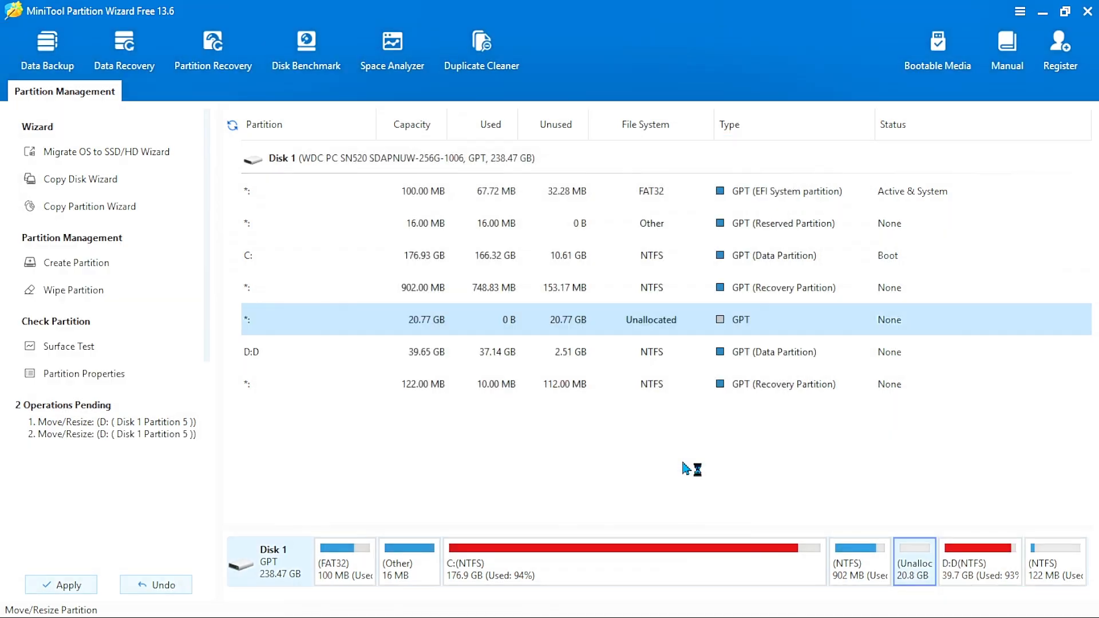
click(683, 463)
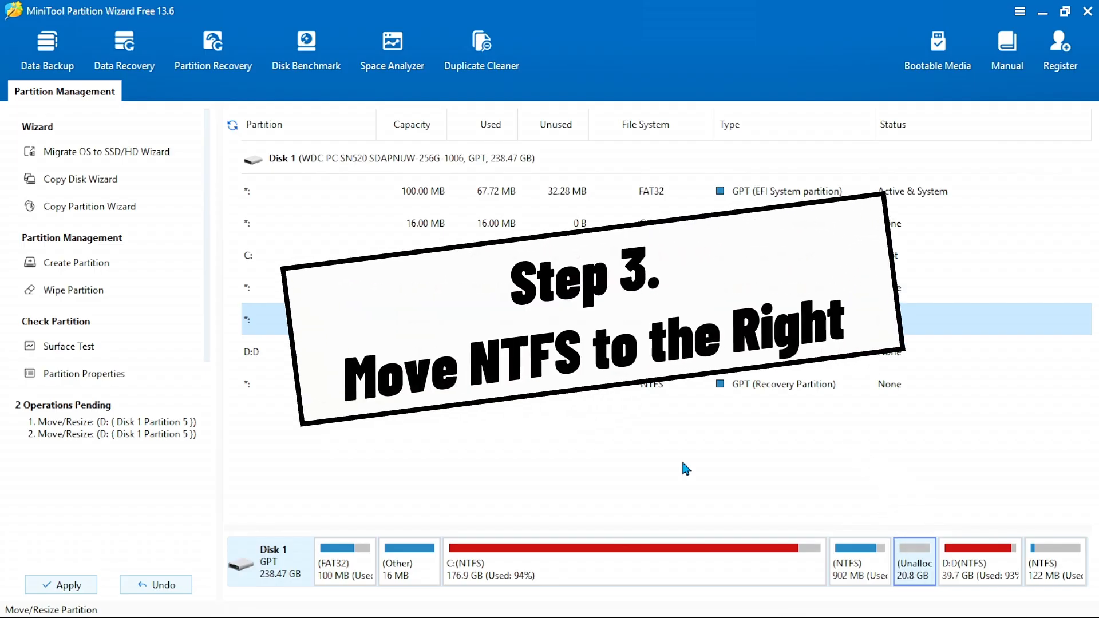
Move the 902 MB recovery partition to the end of its available space, leaving 20.77 GB unallocated before it
click(854, 567)
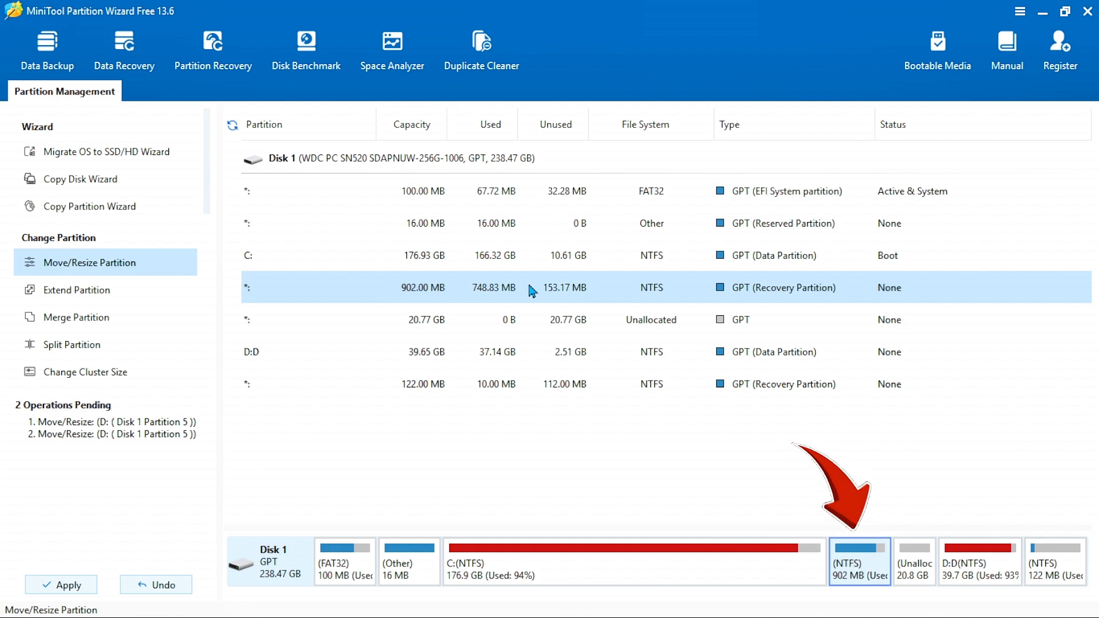
click(91, 265)
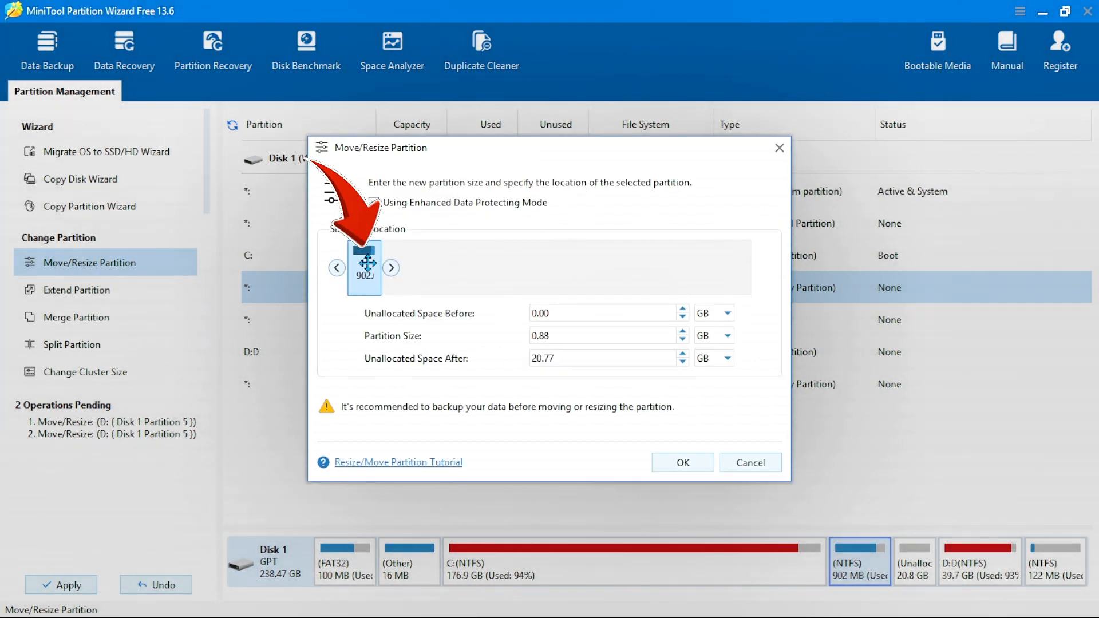
drag(367, 262, 760, 252)
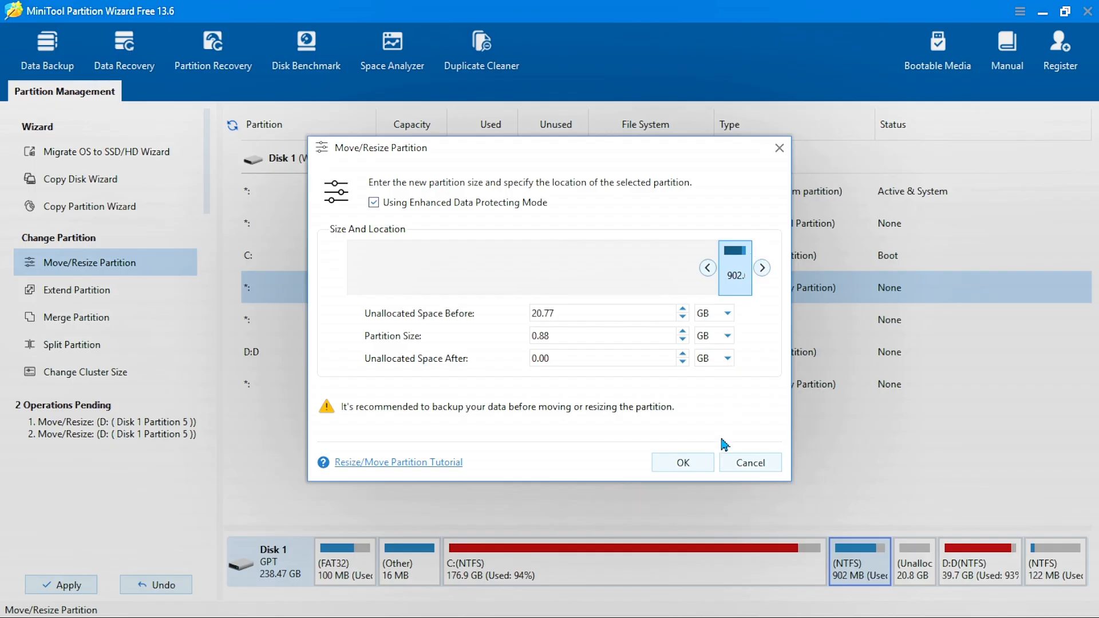
click(690, 458)
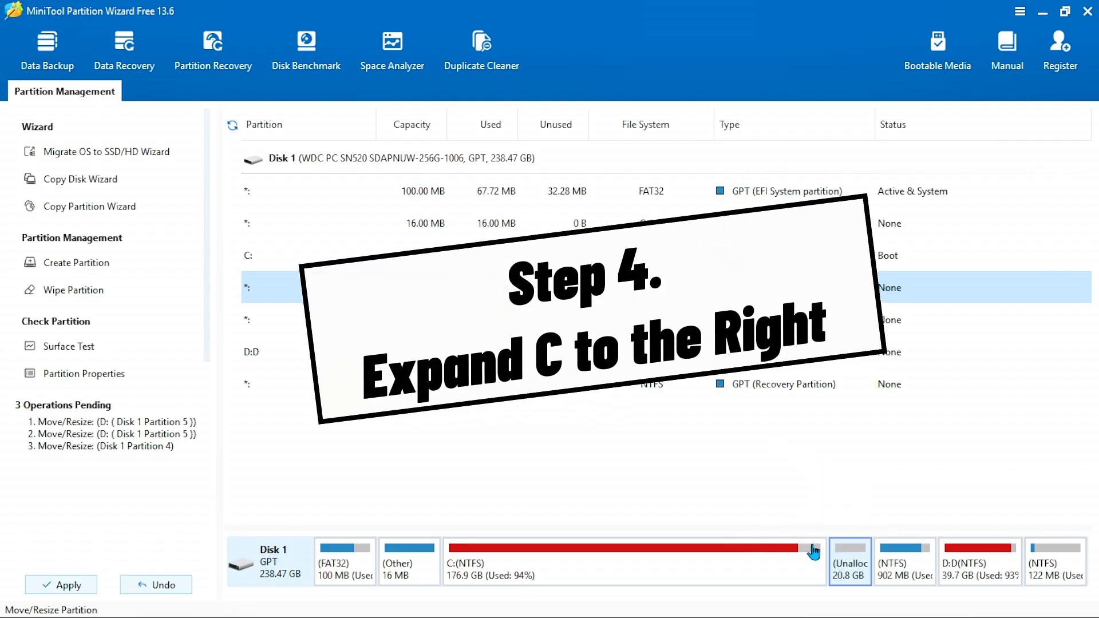
Extend partition C to 197.71 GB over all the unallocated space after it
click(810, 558)
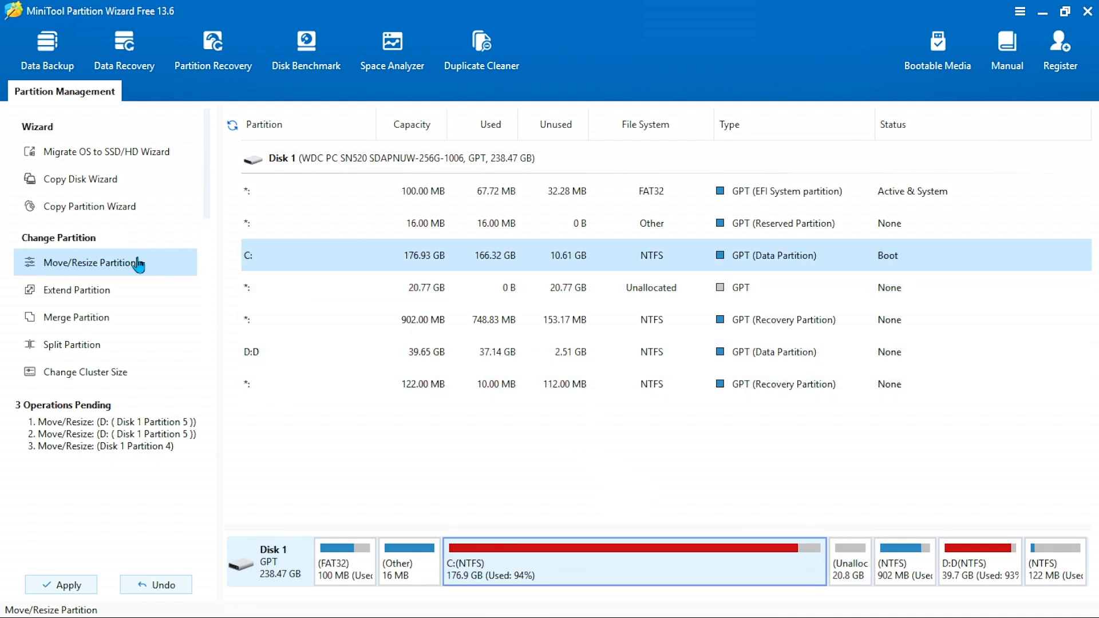
click(139, 265)
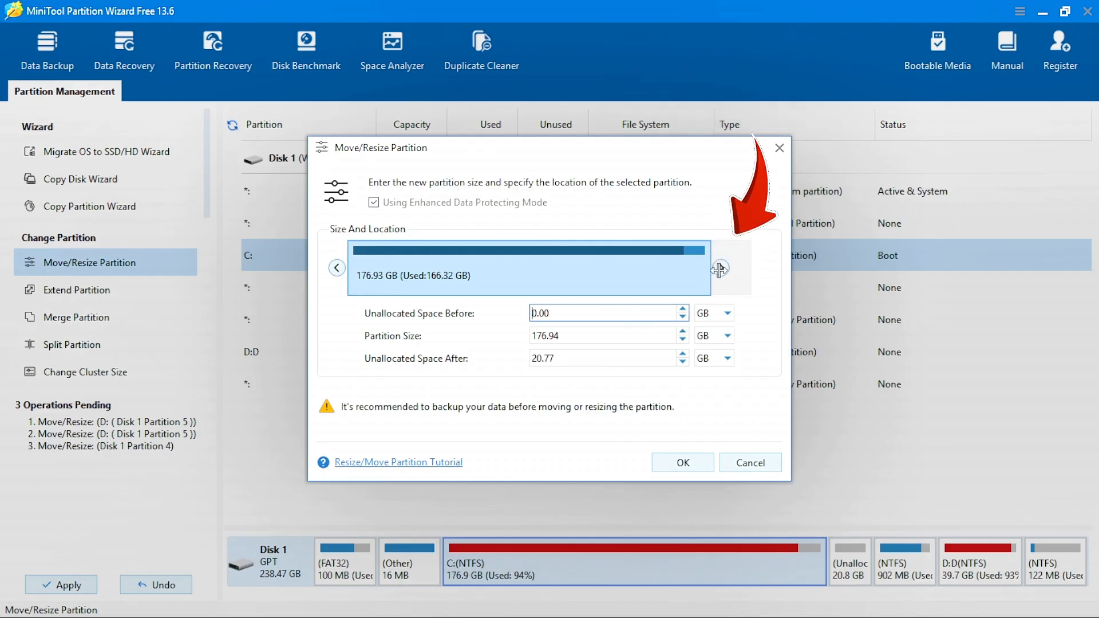
drag(718, 269, 793, 272)
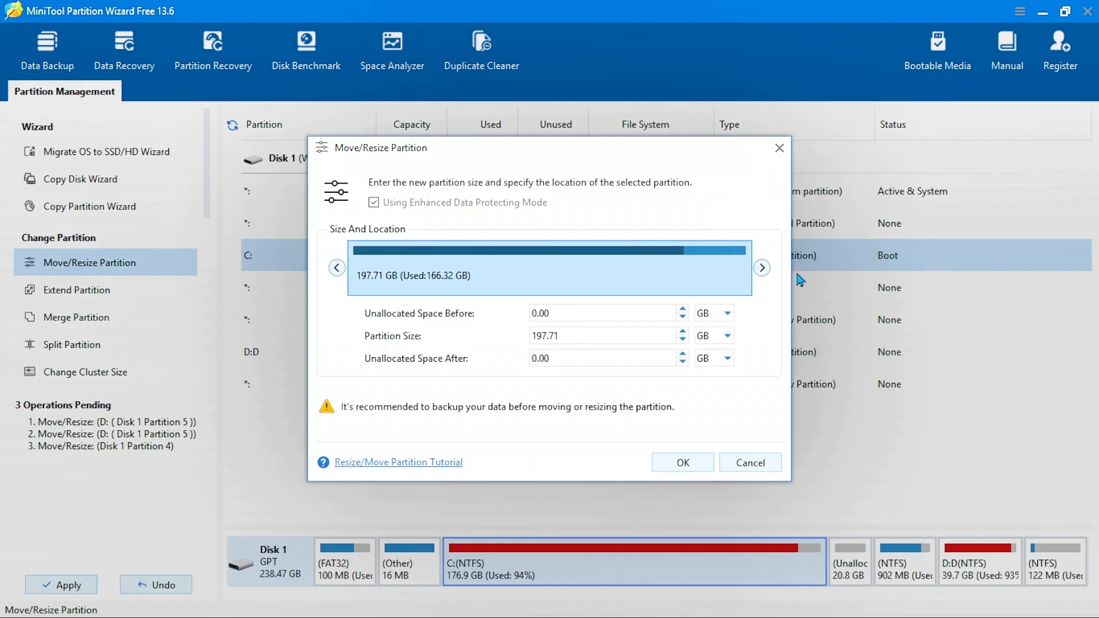
click(683, 463)
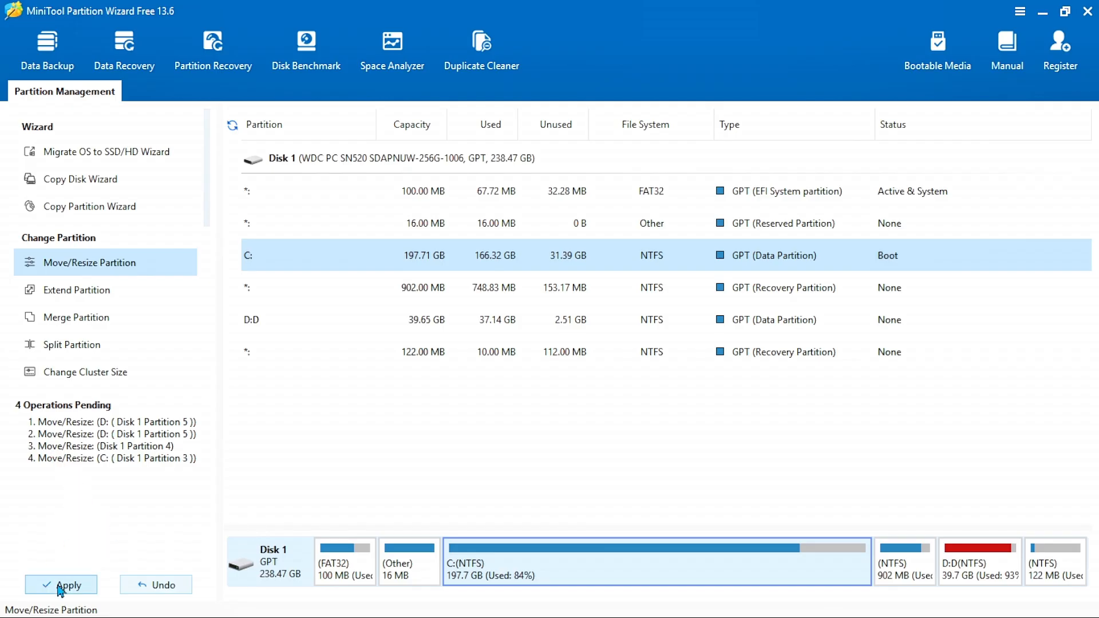
Apply all pending partition operations, dismiss the completion message, and close the partition manager
click(64, 582)
click(513, 349)
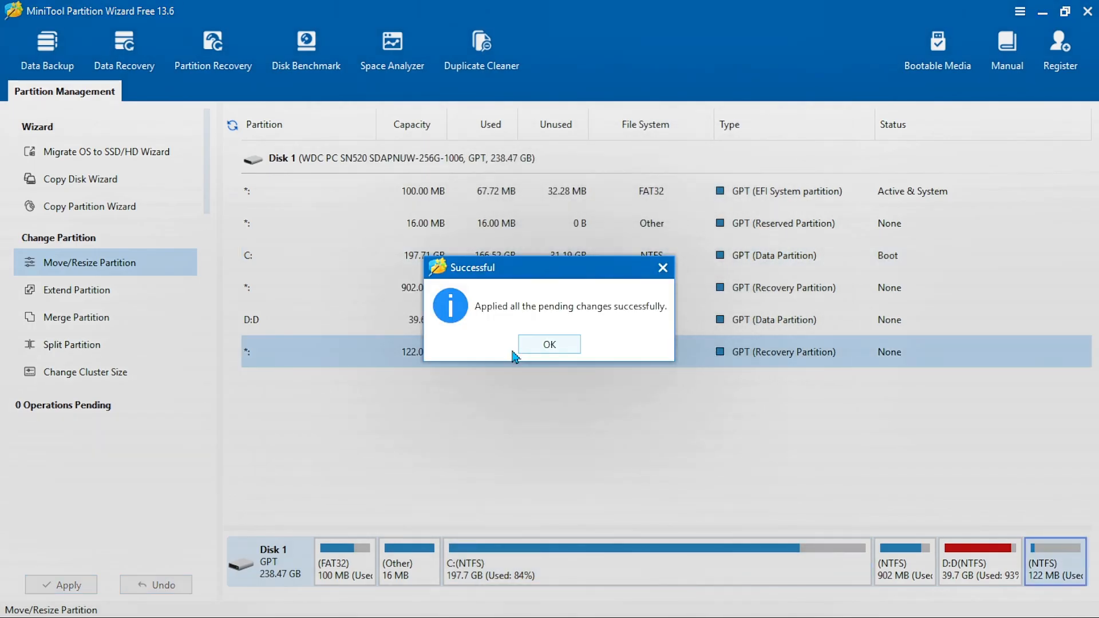
click(551, 345)
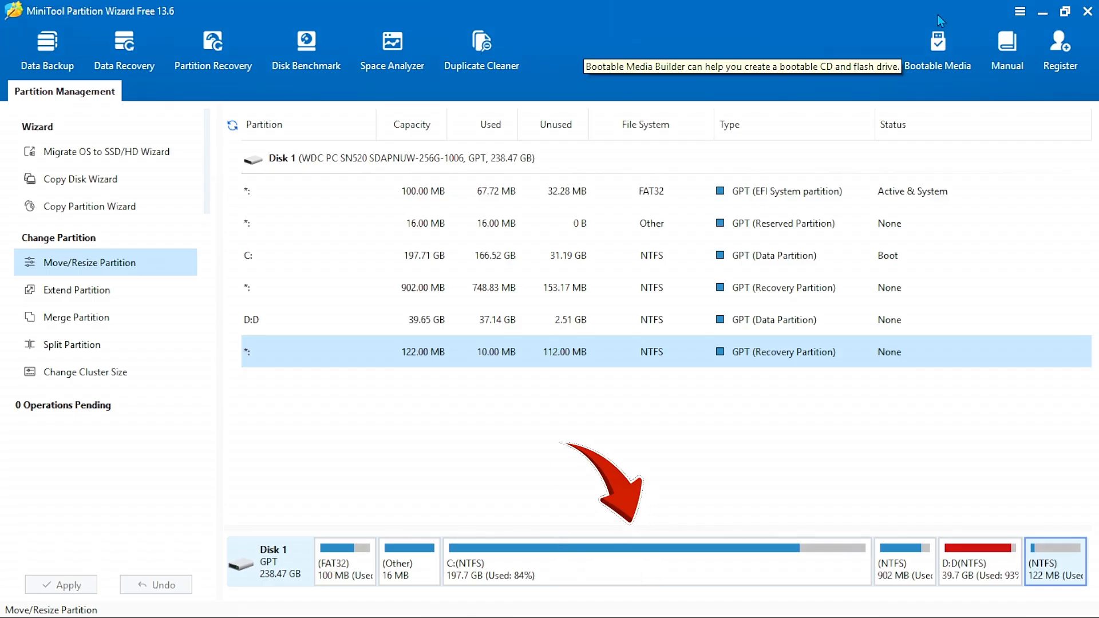
click(1087, 10)
click(515, 343)
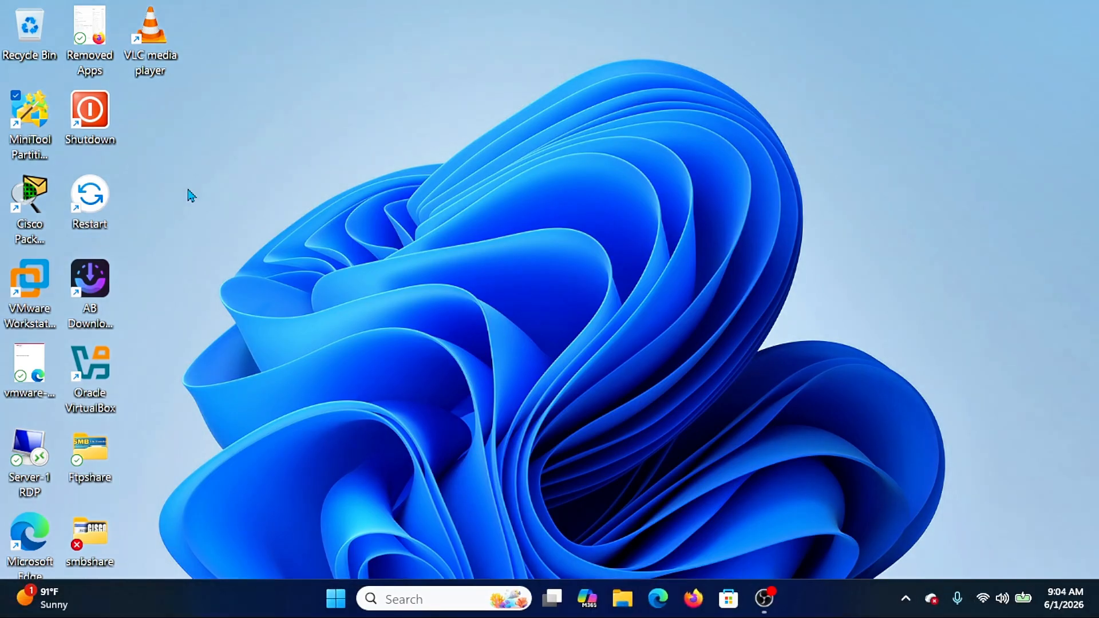
Switch to File Explorer, check the new size and free space of Local Disk (C:), and close the window
click(622, 598)
click(365, 172)
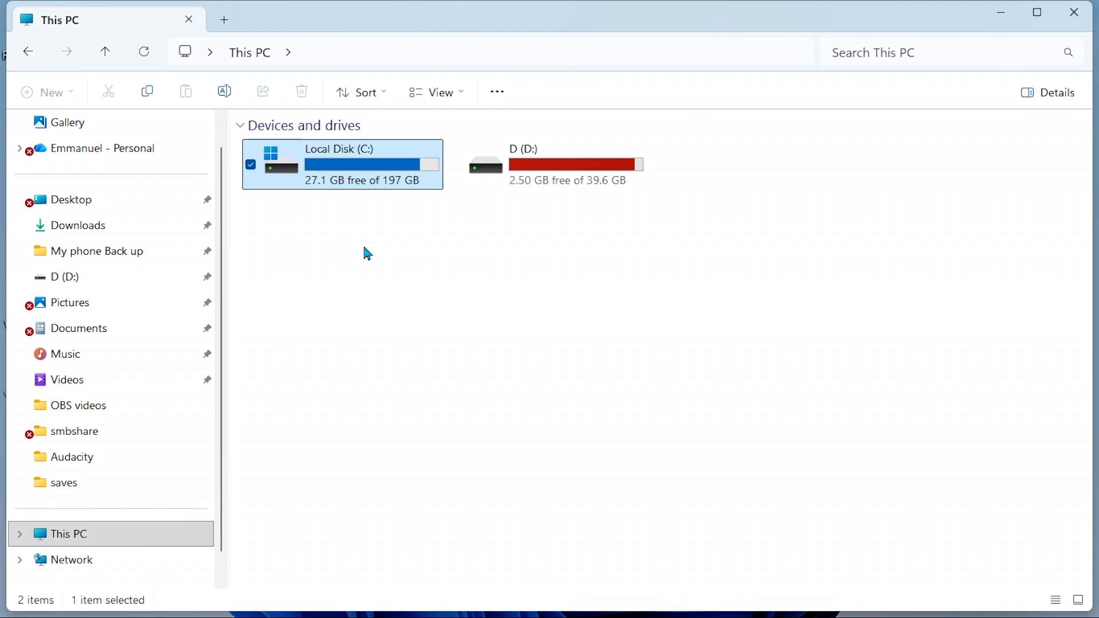
click(1074, 13)
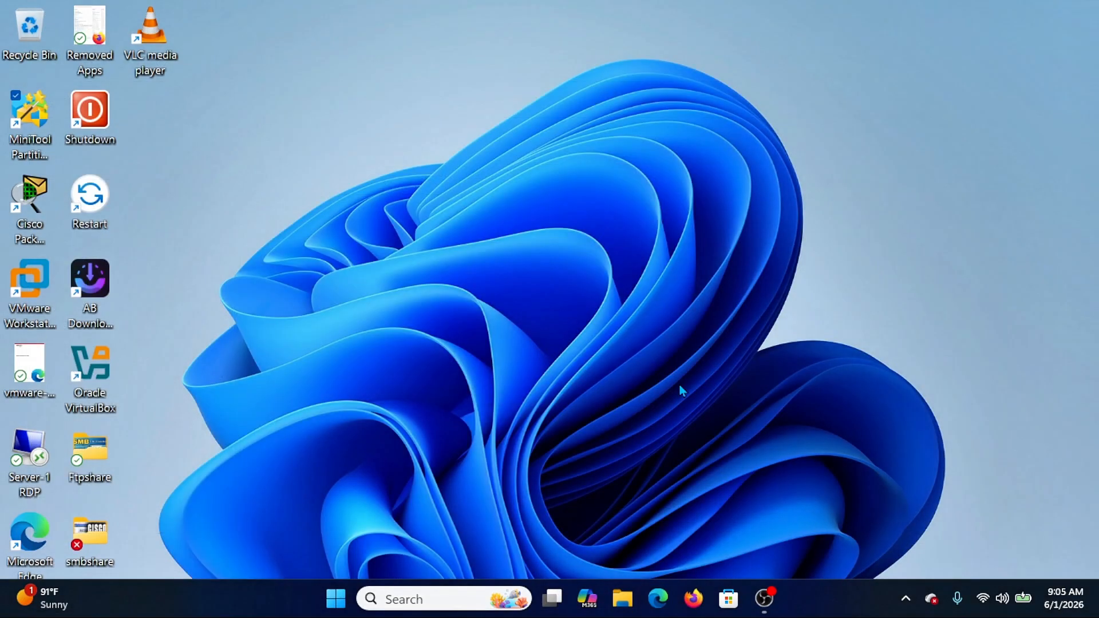